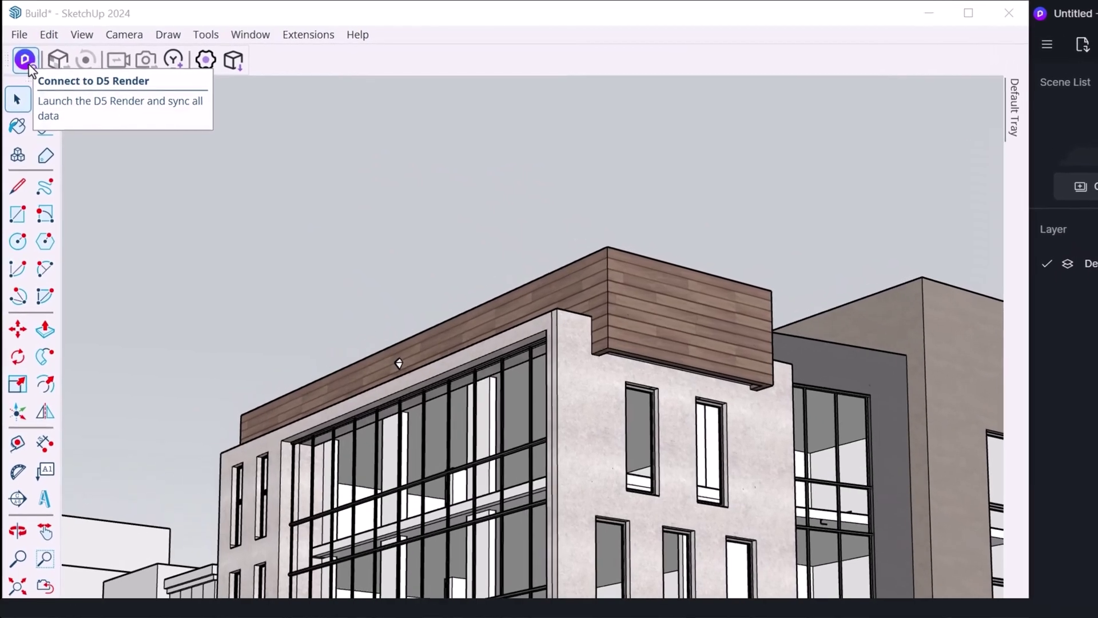
# Step: Launch D5 Render beside the SketchUp building model from the D5 toolbar
pyautogui.click(27, 64)
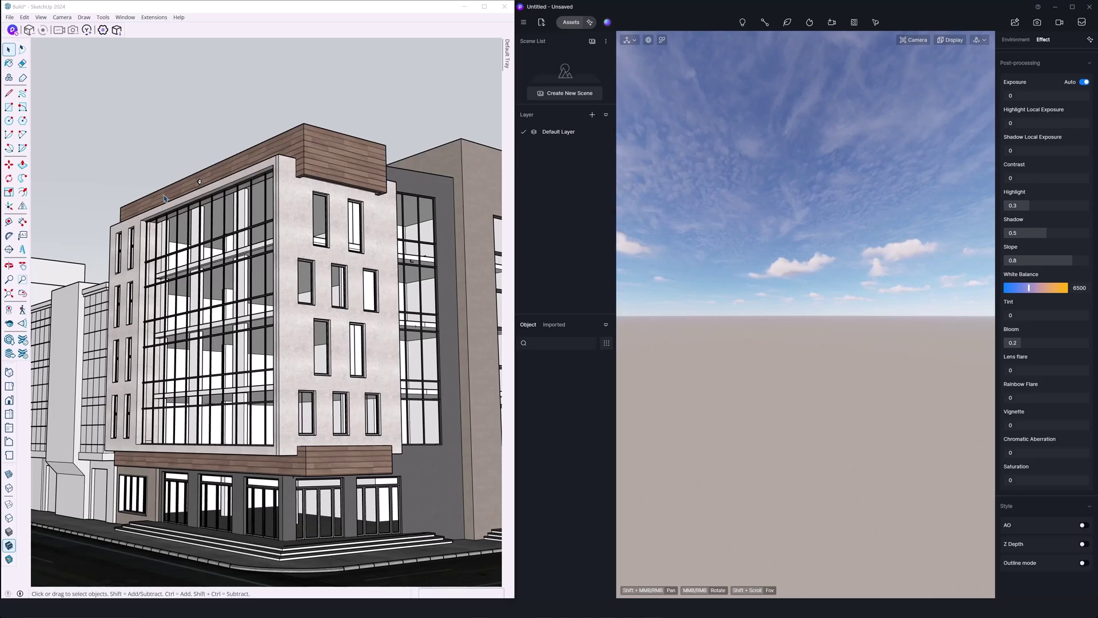
# Step: Dismiss the save-file warning and start LiveSync so Build.skp renders in D5
pyautogui.click(14, 30)
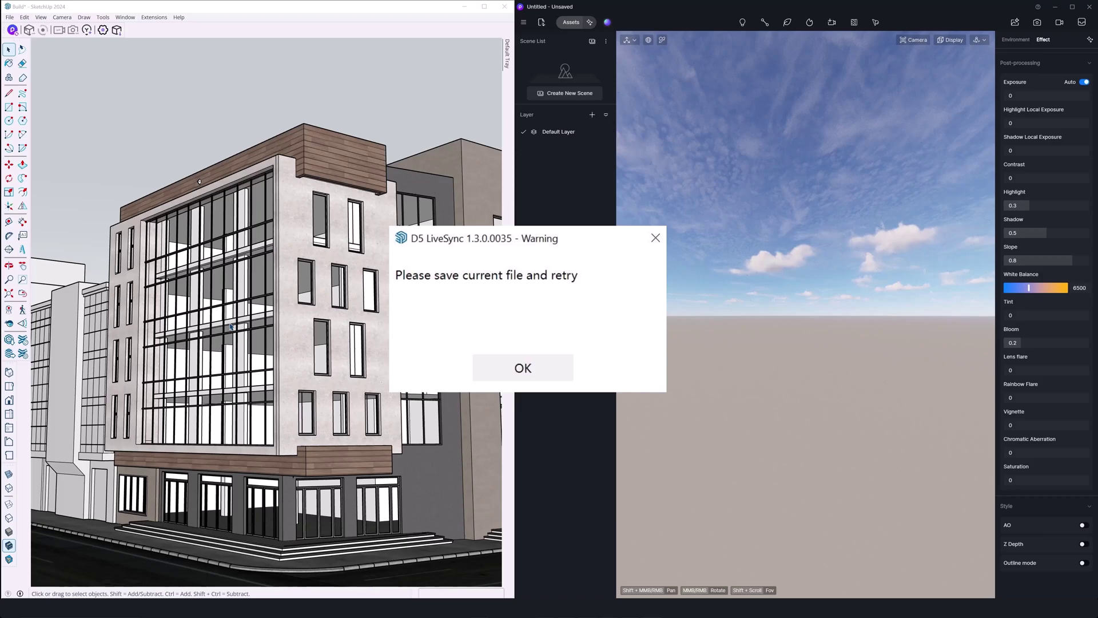
pyautogui.press('Return')
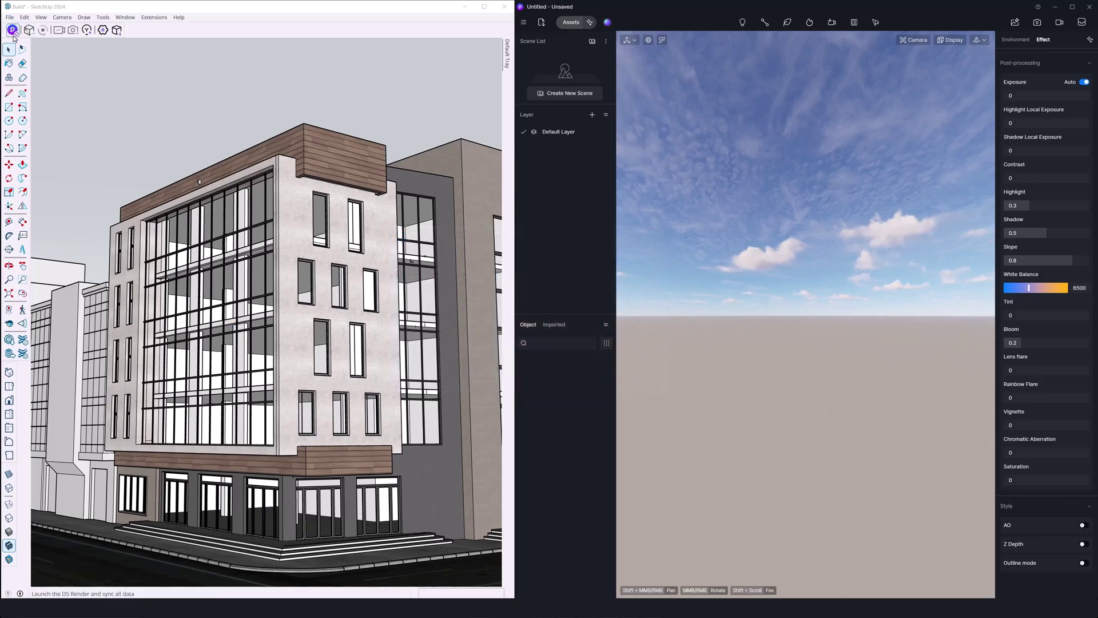
pyautogui.click(13, 32)
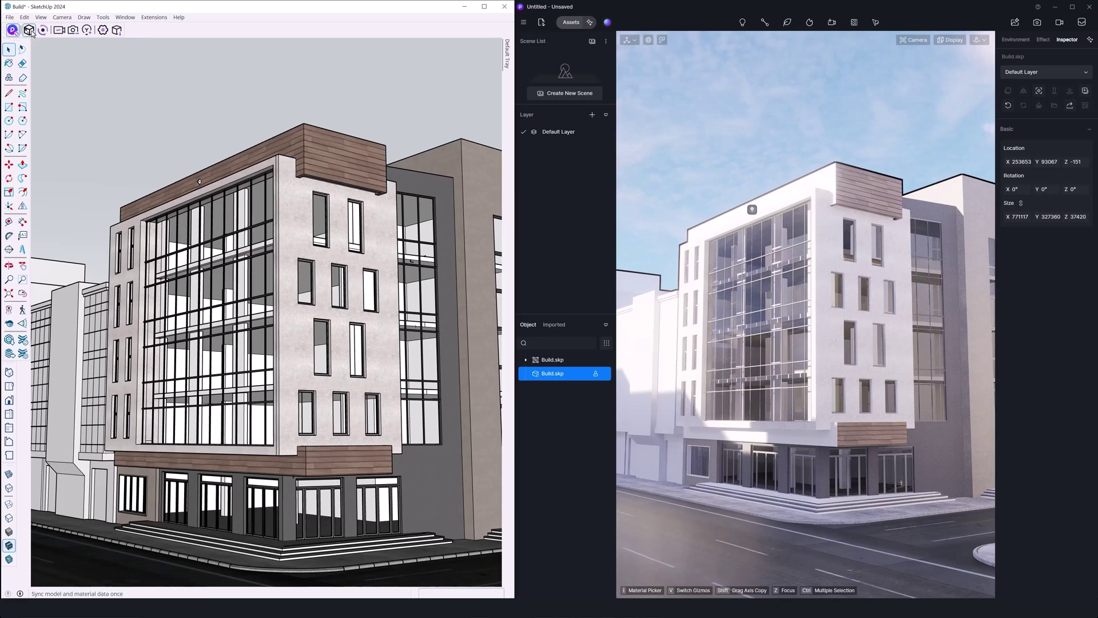
# Step: Draw a rectangle on the street, extrude it about 1077 cm into a tall box, and sync to D5
pyautogui.click(31, 33)
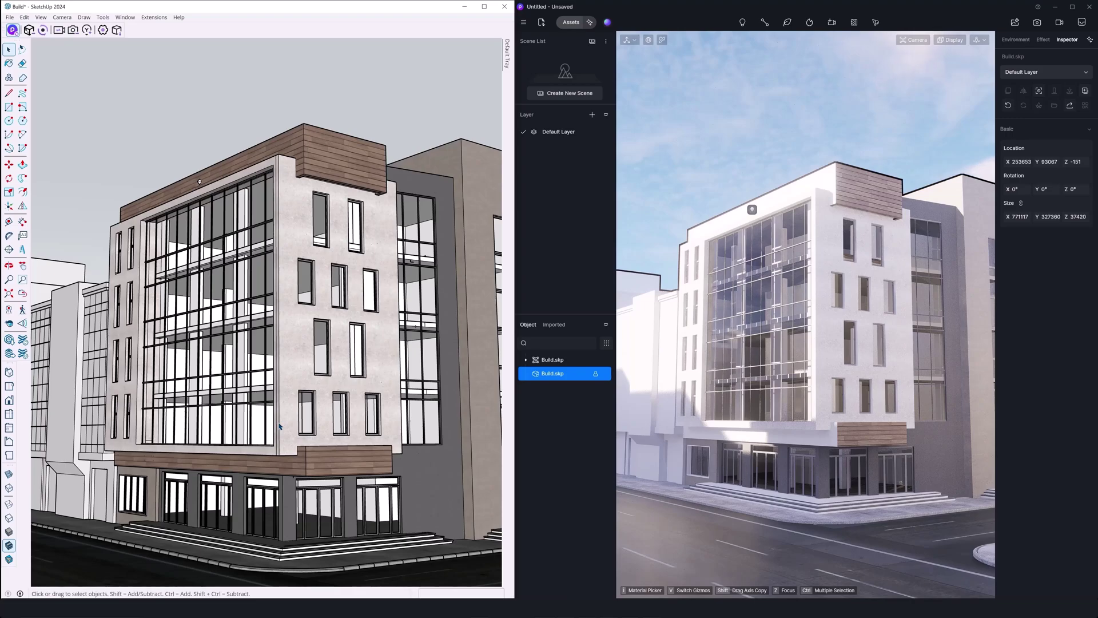
pyautogui.press('r')
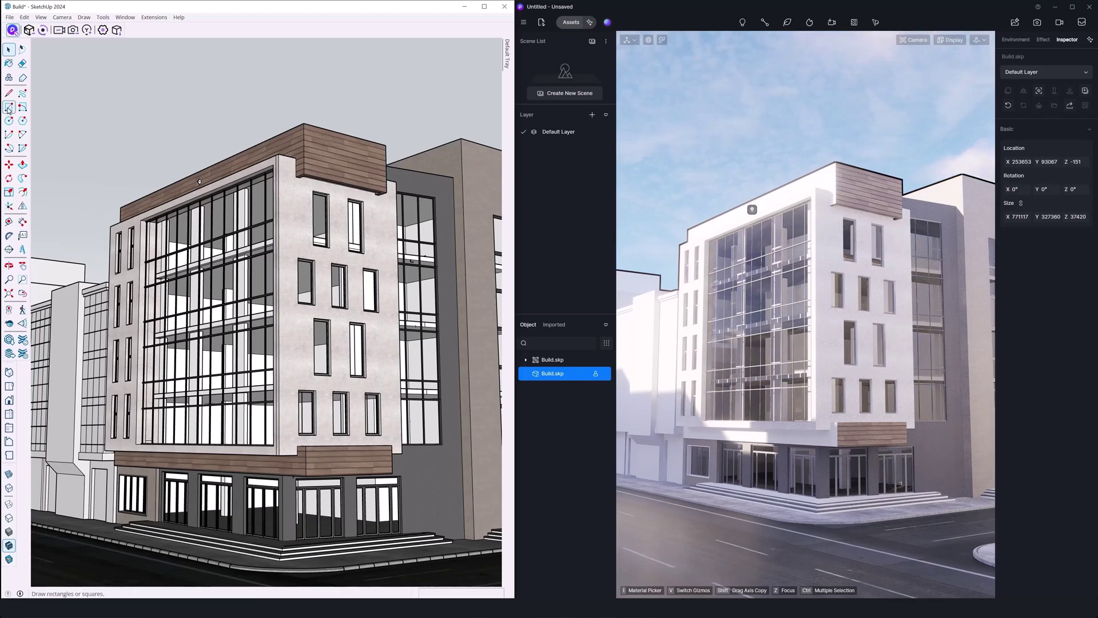
pyautogui.click(58, 568)
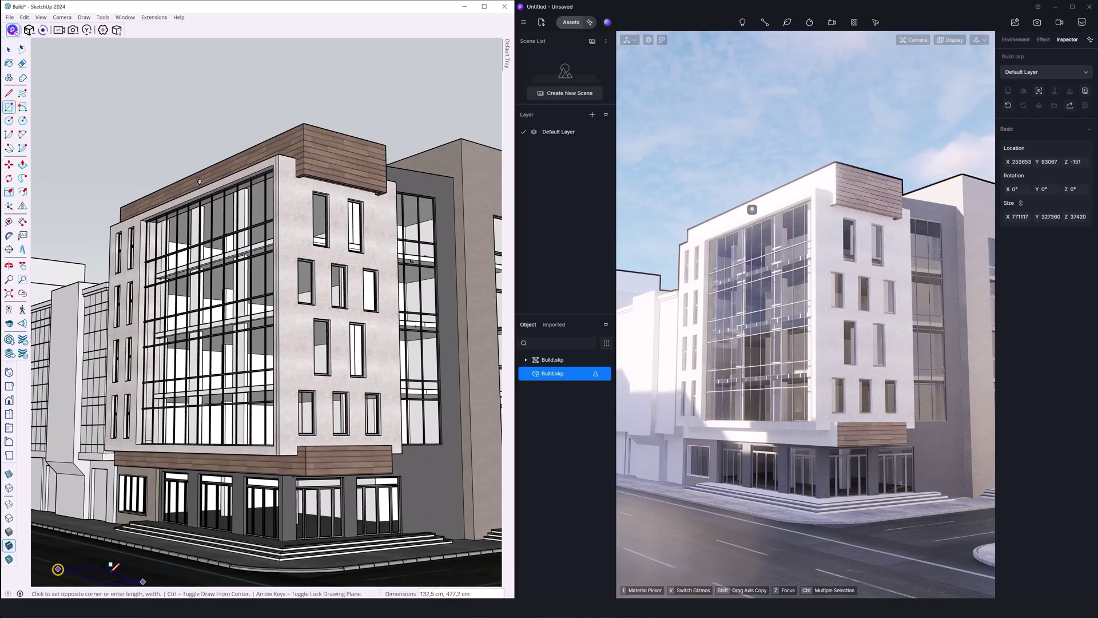
pyautogui.click(157, 575)
pyautogui.click(23, 165)
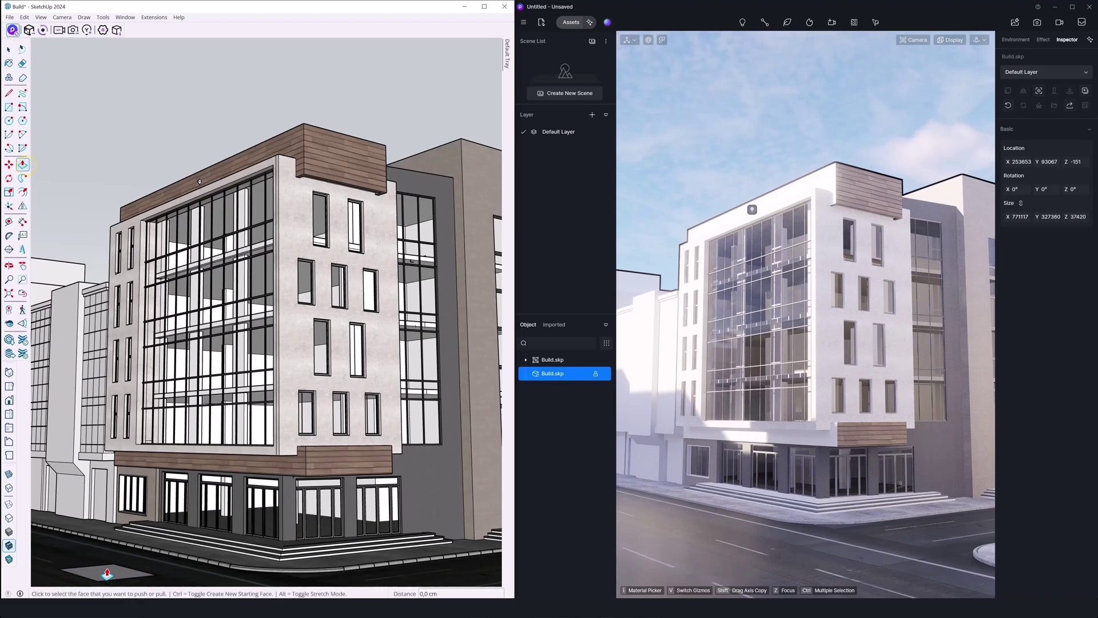
pyautogui.moveTo(107, 573); pyautogui.dragTo(103, 308)
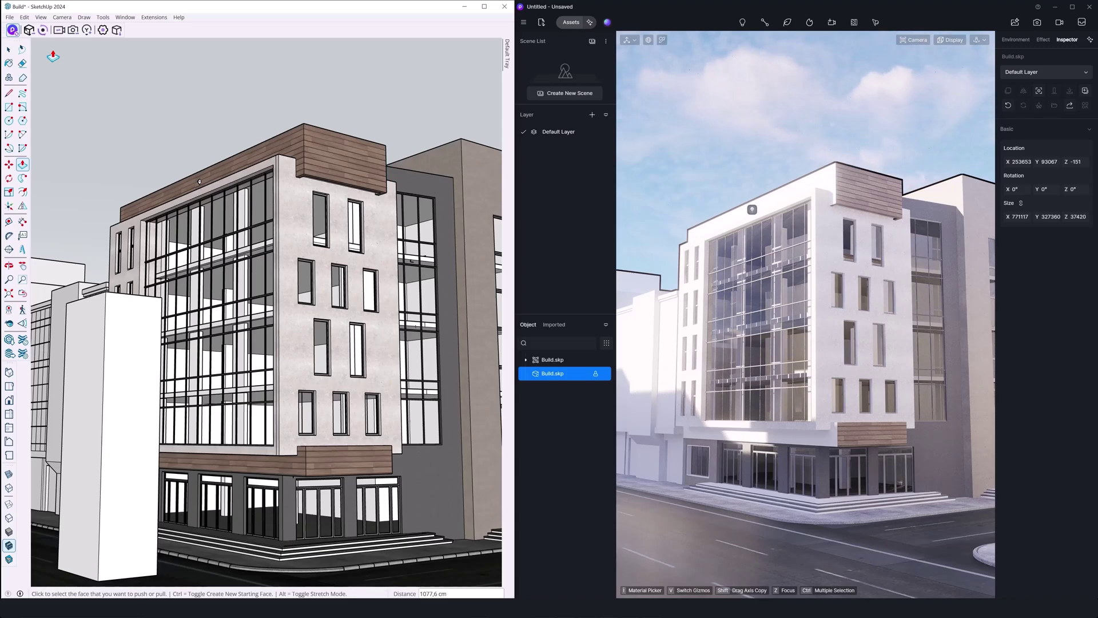
pyautogui.click(28, 29)
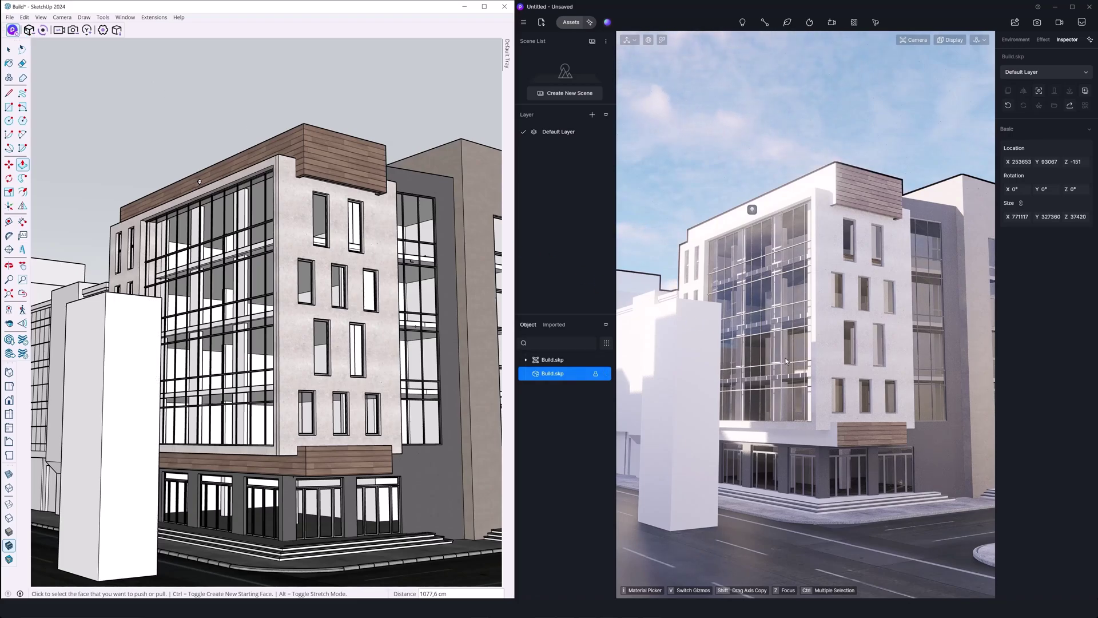
# Step: Paint the tall box's front face with red Color A04 and sync it to D5
pyautogui.press('b')
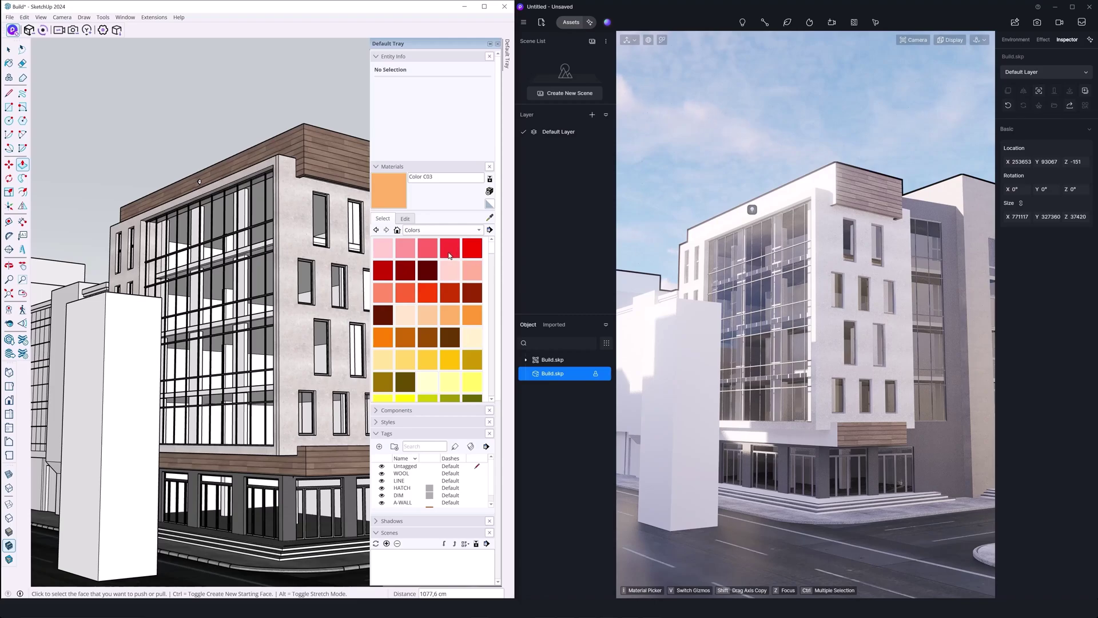
pyautogui.click(448, 250)
pyautogui.click(147, 309)
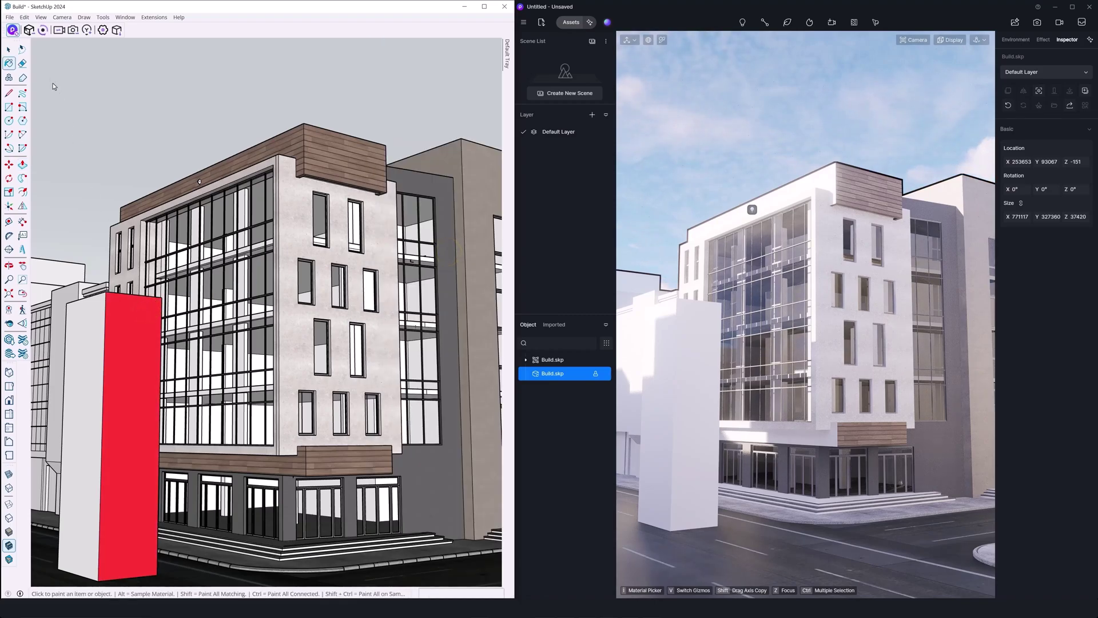
pyautogui.click(31, 33)
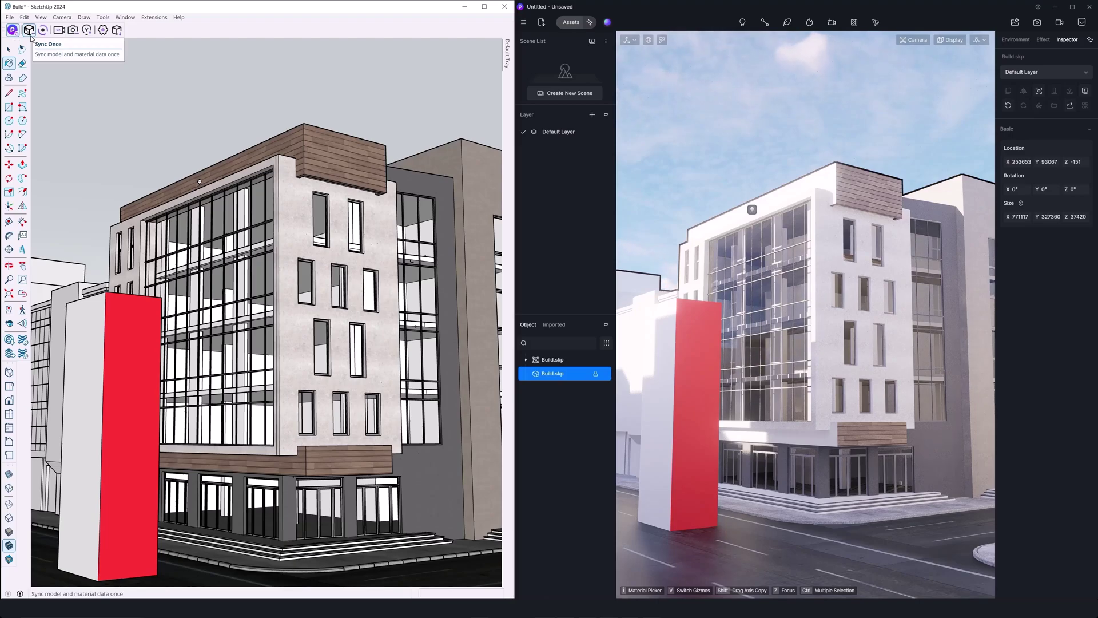
pyautogui.click(30, 37)
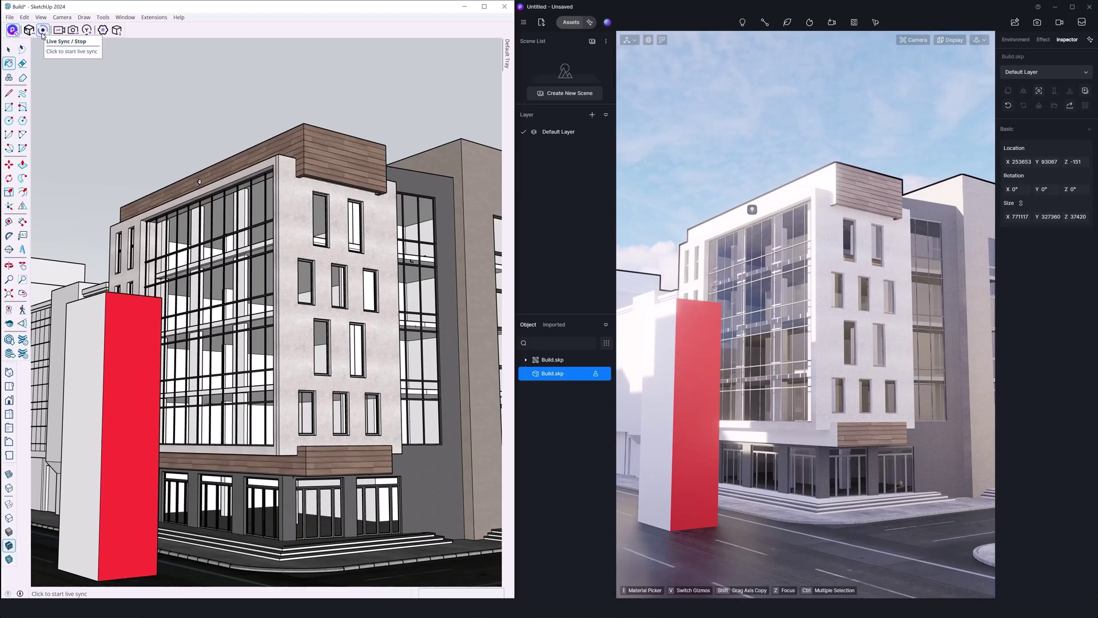
# Step: Turn on Live Sync and pull the box's face out to 1131,6 cm
pyautogui.click(42, 34)
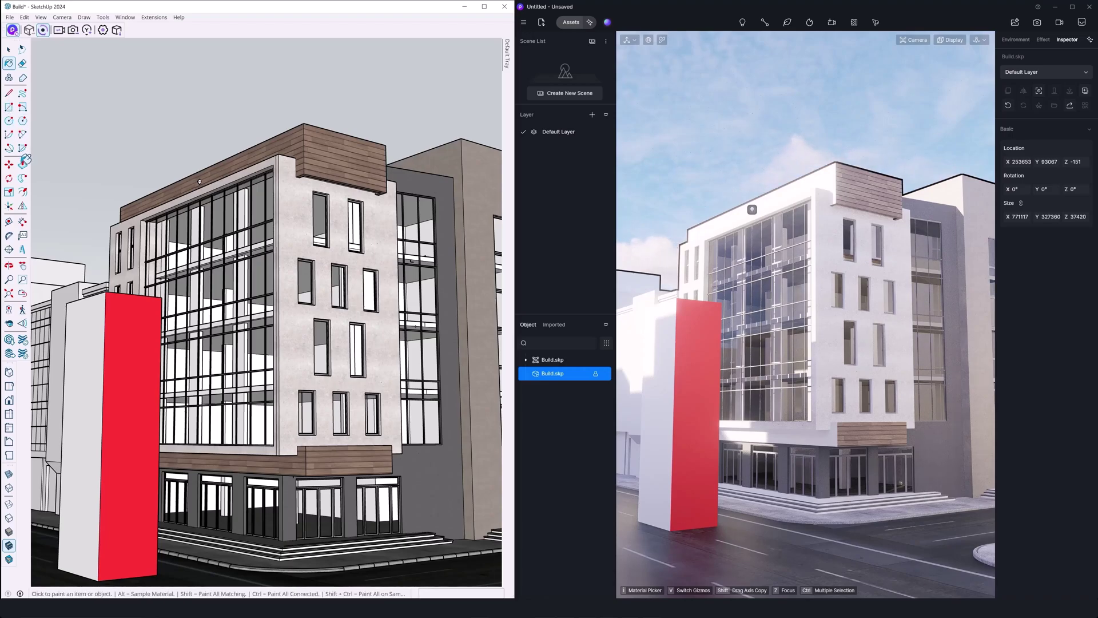
pyautogui.click(23, 165)
pyautogui.click(142, 314)
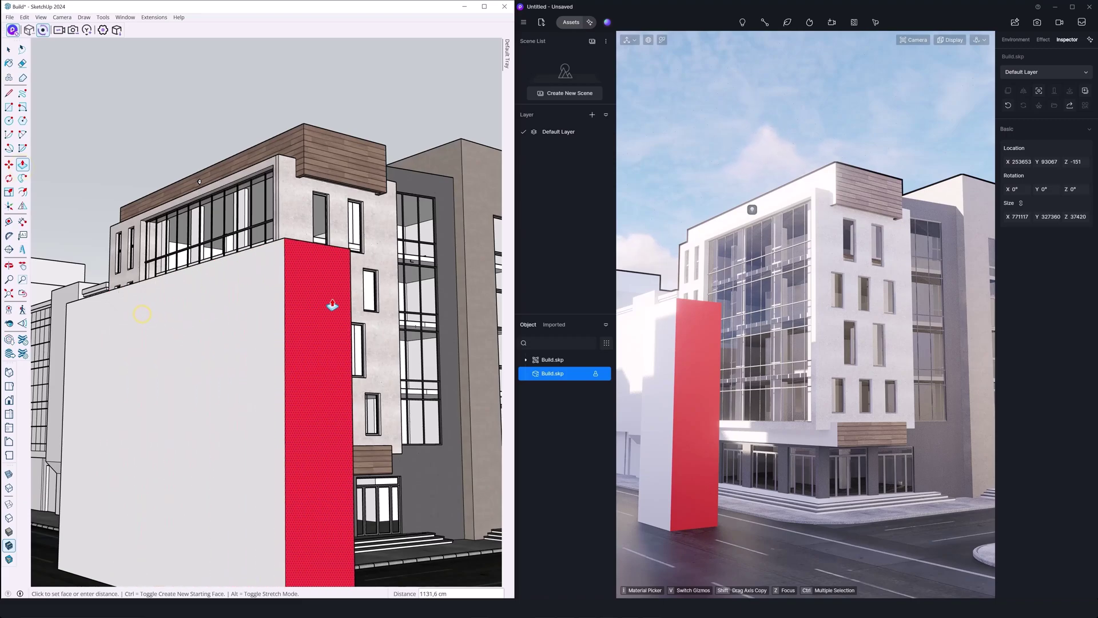
pyautogui.click(334, 300)
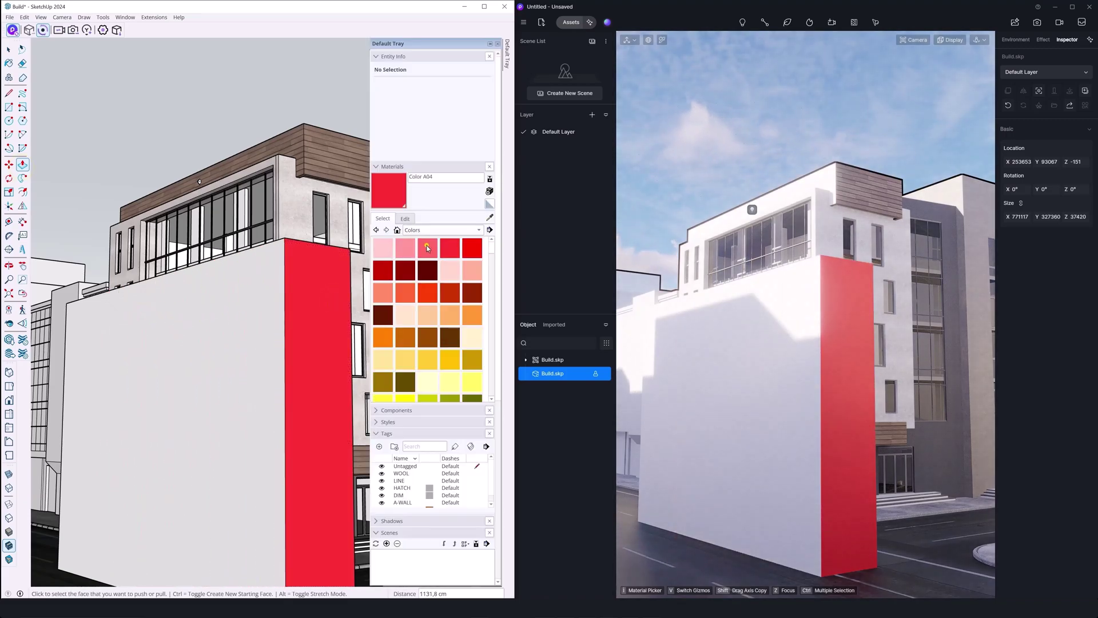
# Step: Paint the white face pink-red and push the side back into a narrow tower
pyautogui.click(427, 247)
pyautogui.click(188, 311)
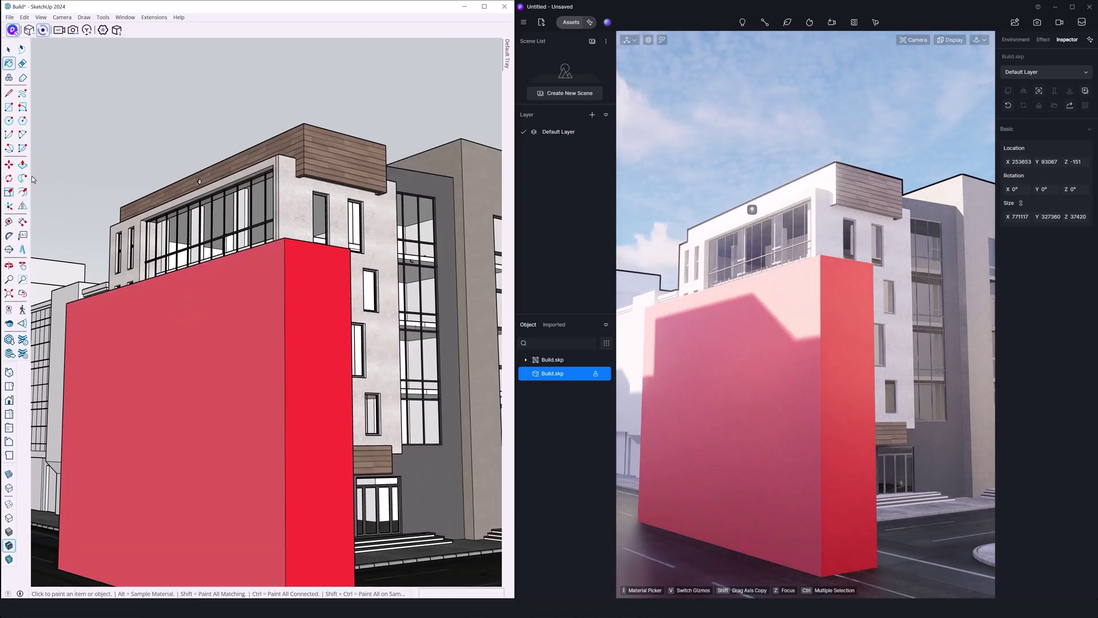
pyautogui.press('p')
pyautogui.click(297, 270)
pyautogui.click(135, 292)
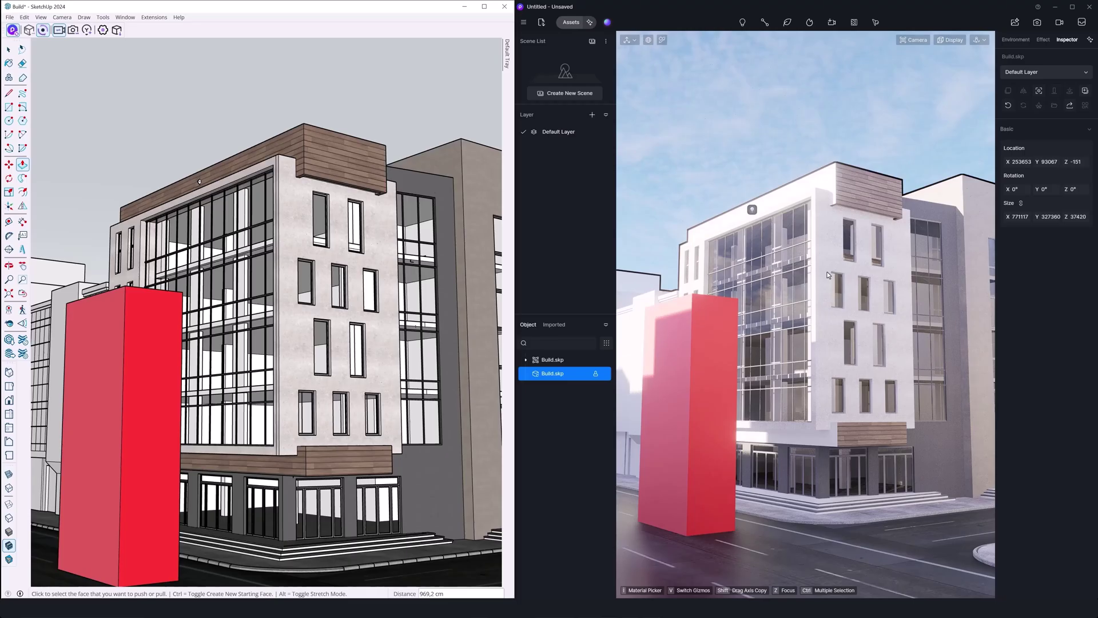
pyautogui.moveTo(828, 275); pyautogui.dragTo(827, 270, button='middle')
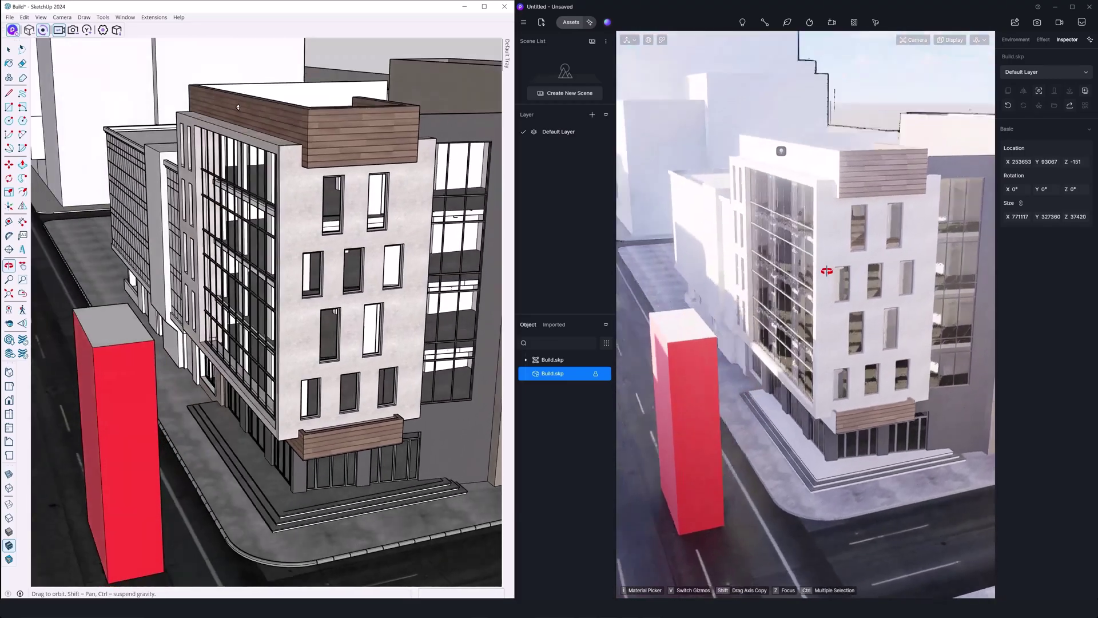
pyautogui.moveTo(238, 107)
pyautogui.mouseDown()
pyautogui.moveTo(106, 101)
pyautogui.moveTo(225, 143)
pyautogui.mouseUp()
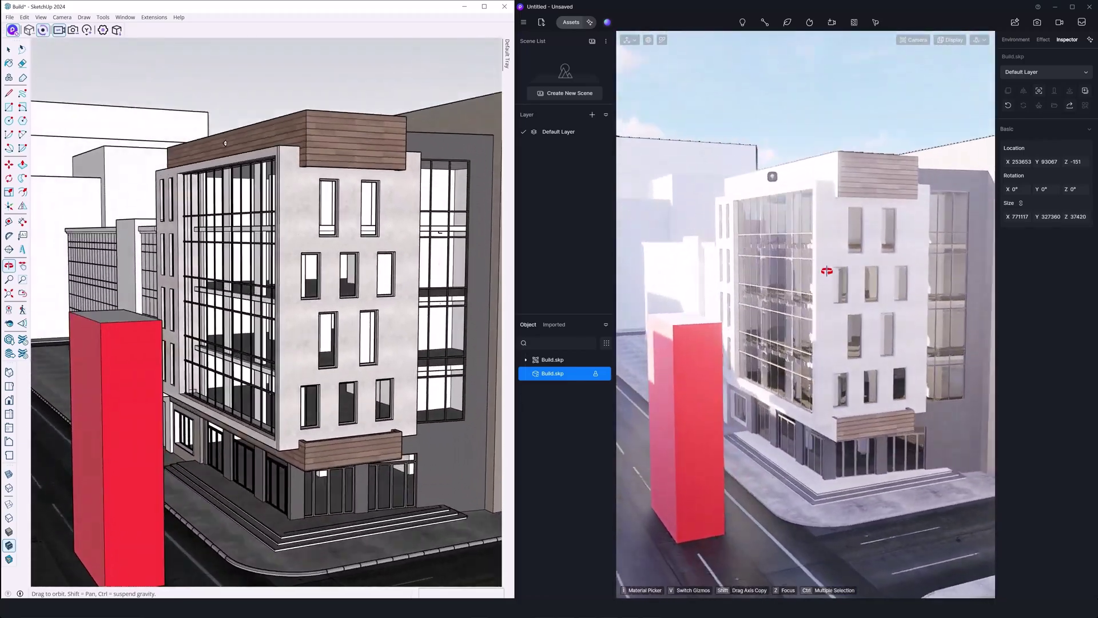
pyautogui.moveTo(827, 270); pyautogui.dragTo(292, 209)
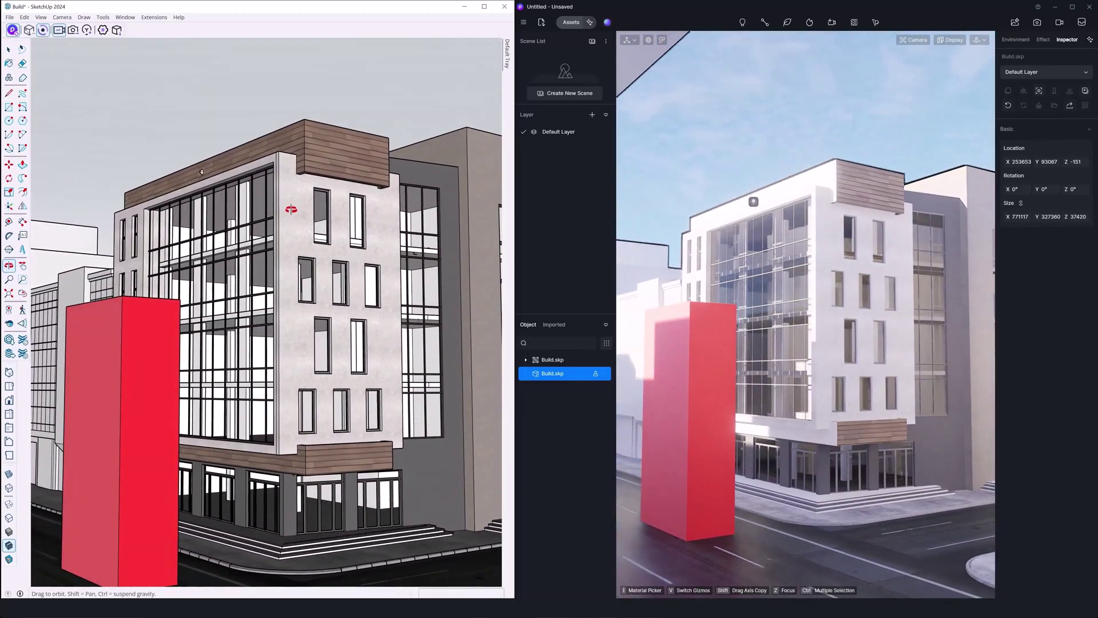
pyautogui.press('p')
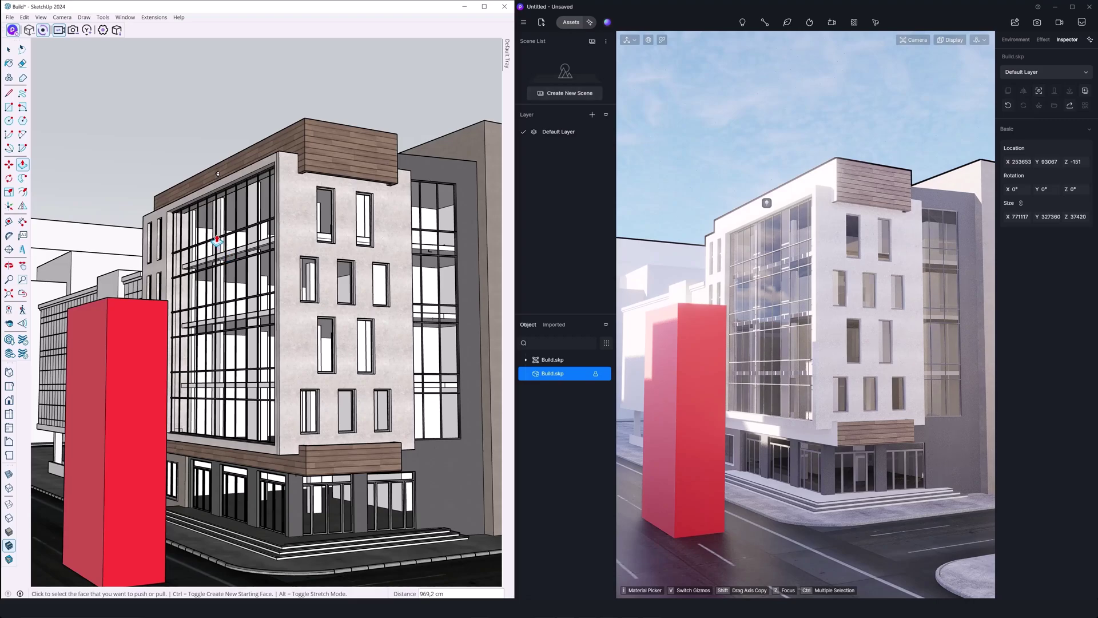
# Step: Show scene tabs and add Scene 1 and Scene 2 to the model
pyautogui.click(41, 17)
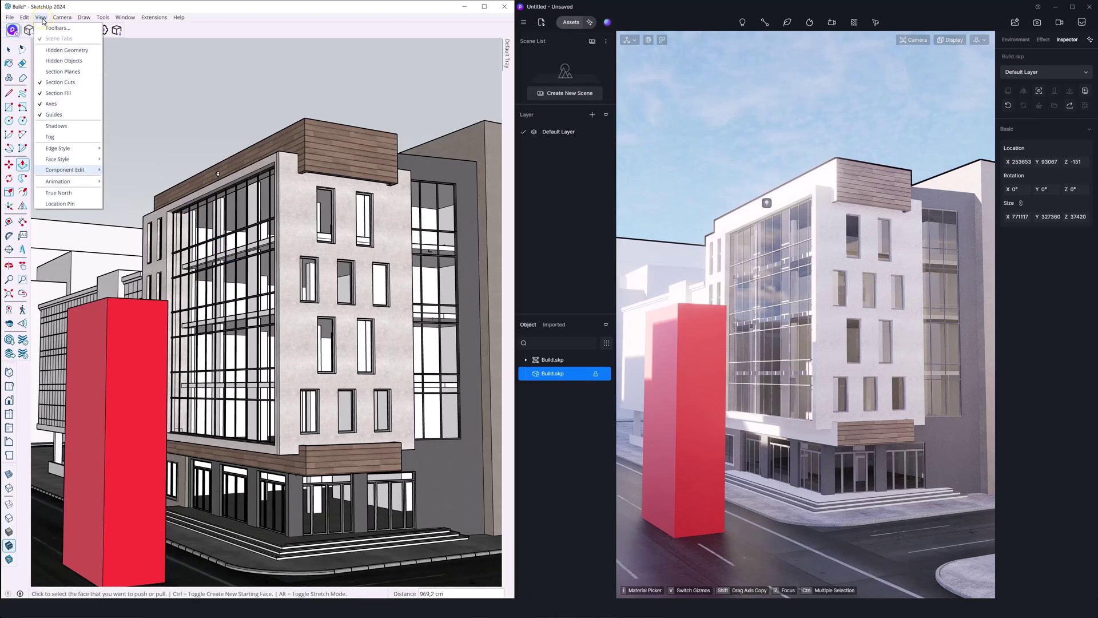
pyautogui.click(120, 183)
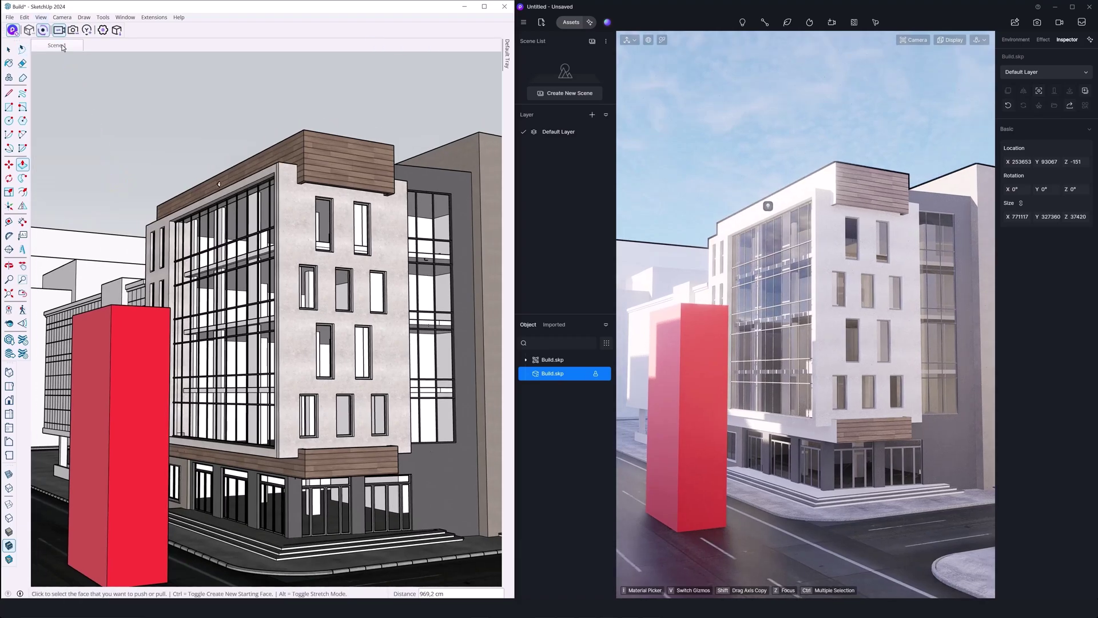
pyautogui.moveTo(63, 48); pyautogui.dragTo(61, 44, button='middle')
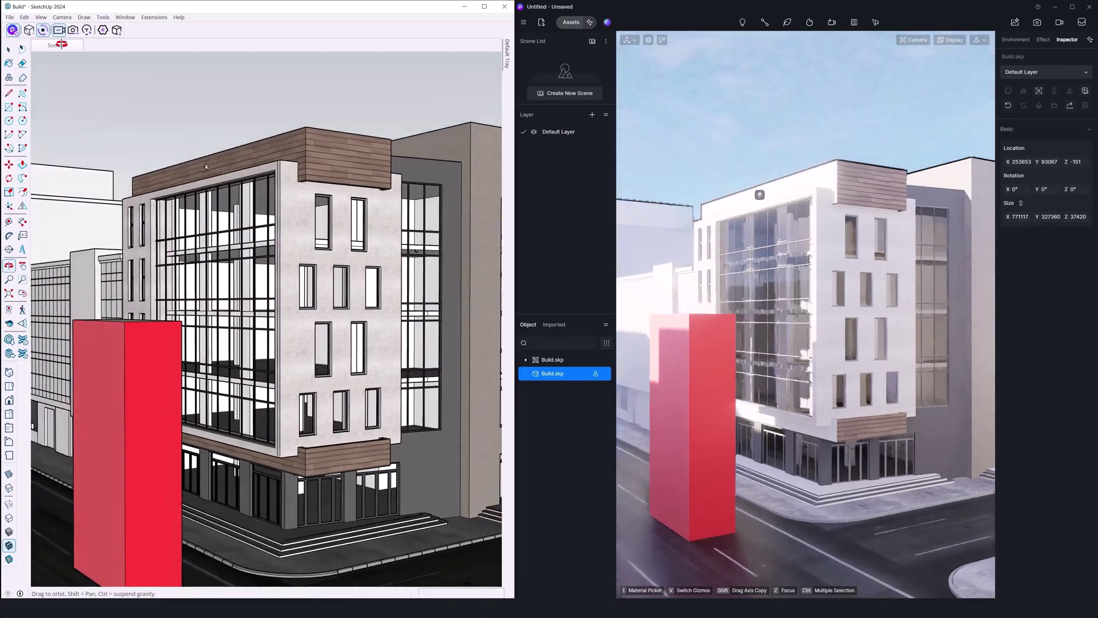
pyautogui.click(61, 44)
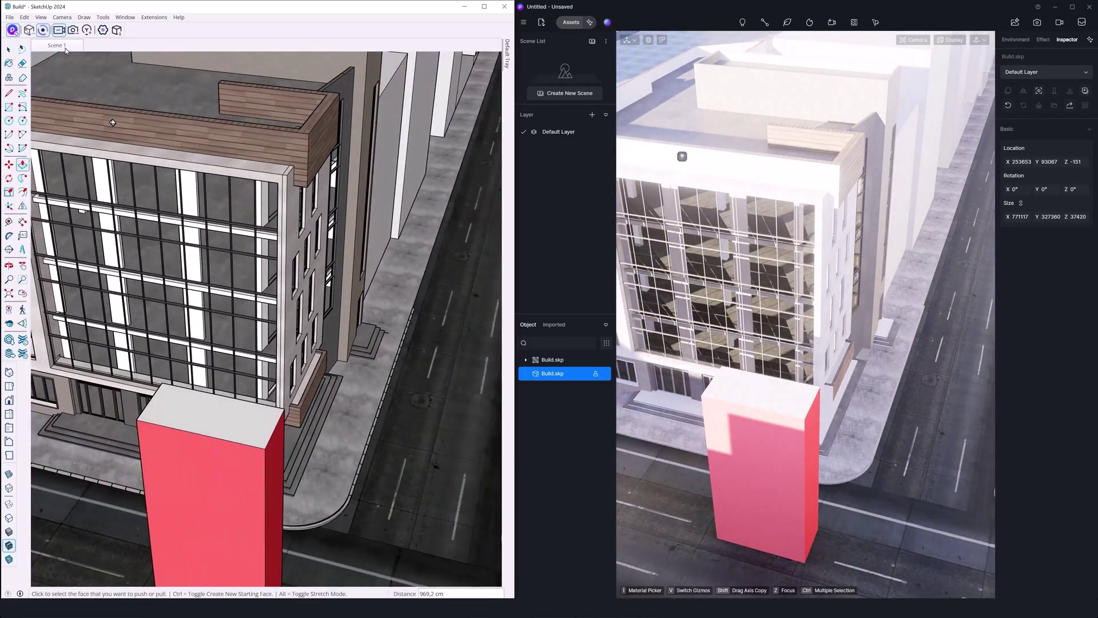
pyautogui.rightClick(65, 47)
pyautogui.click(101, 78)
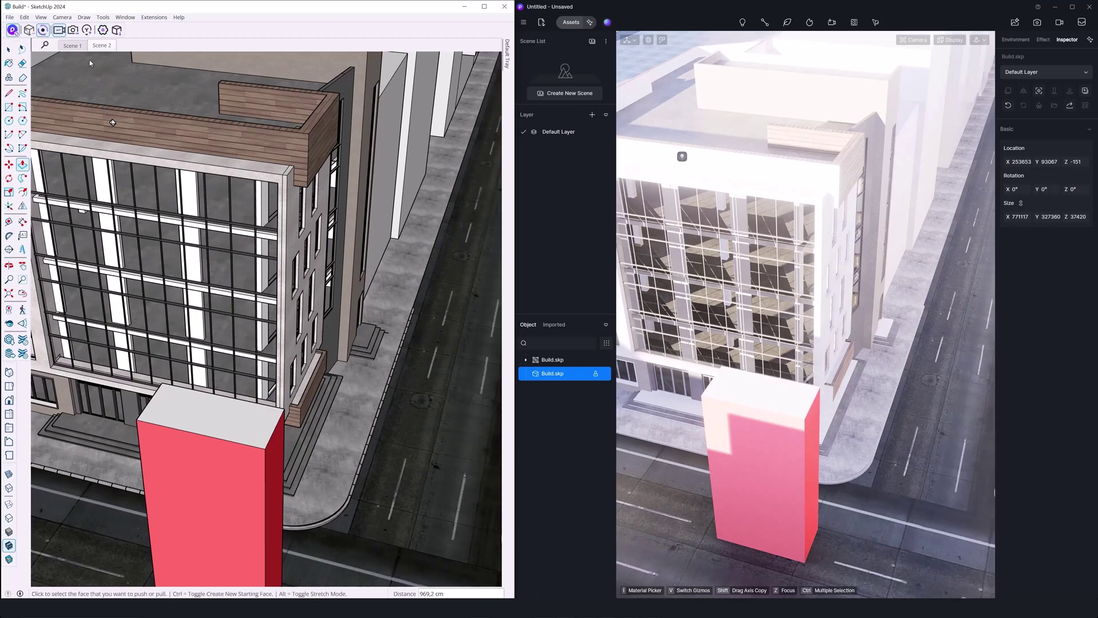
# Step: Send both scenes to D5's Scene List and view Scene 1, then Scene 2
pyautogui.click(73, 33)
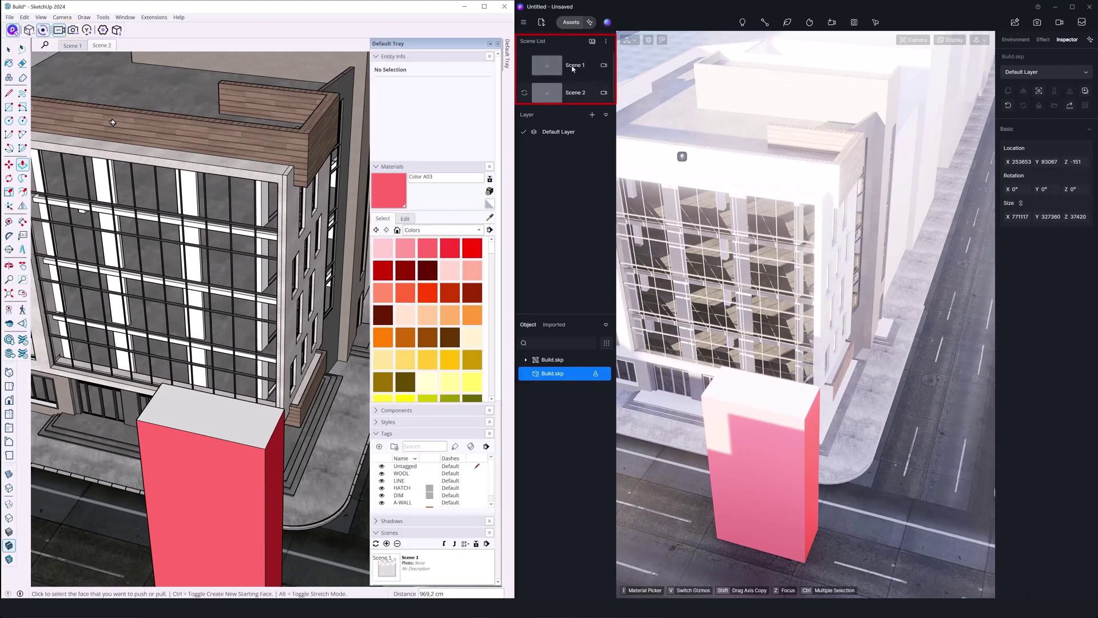
pyautogui.click(575, 65)
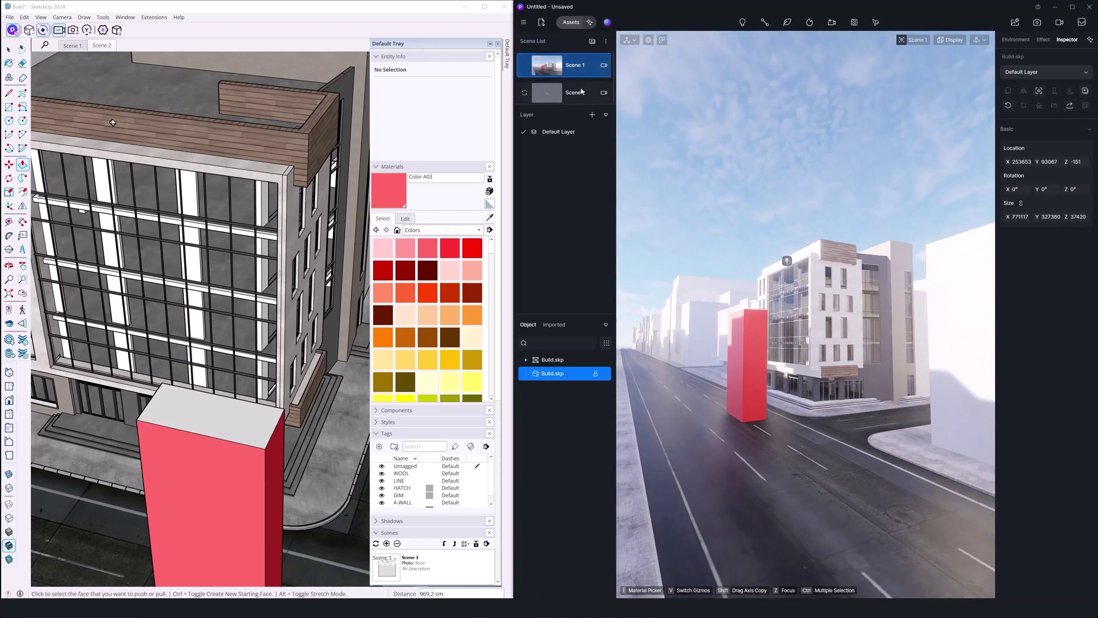
pyautogui.click(580, 89)
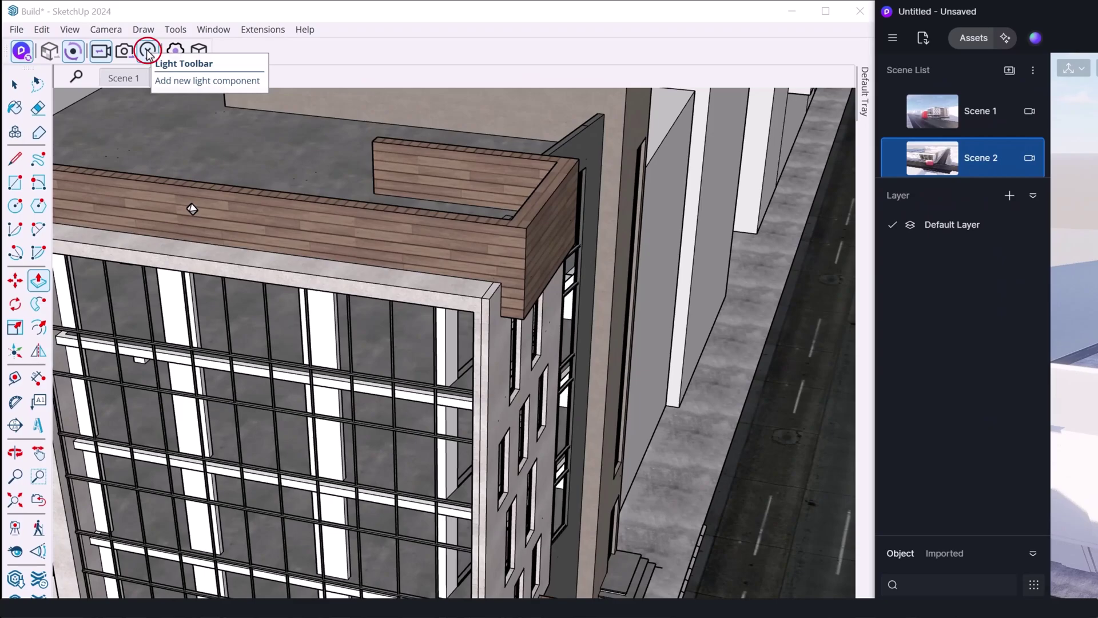
# Step: Expand the D5 light tools offering point, spot, line and rectangle lights
pyautogui.click(148, 53)
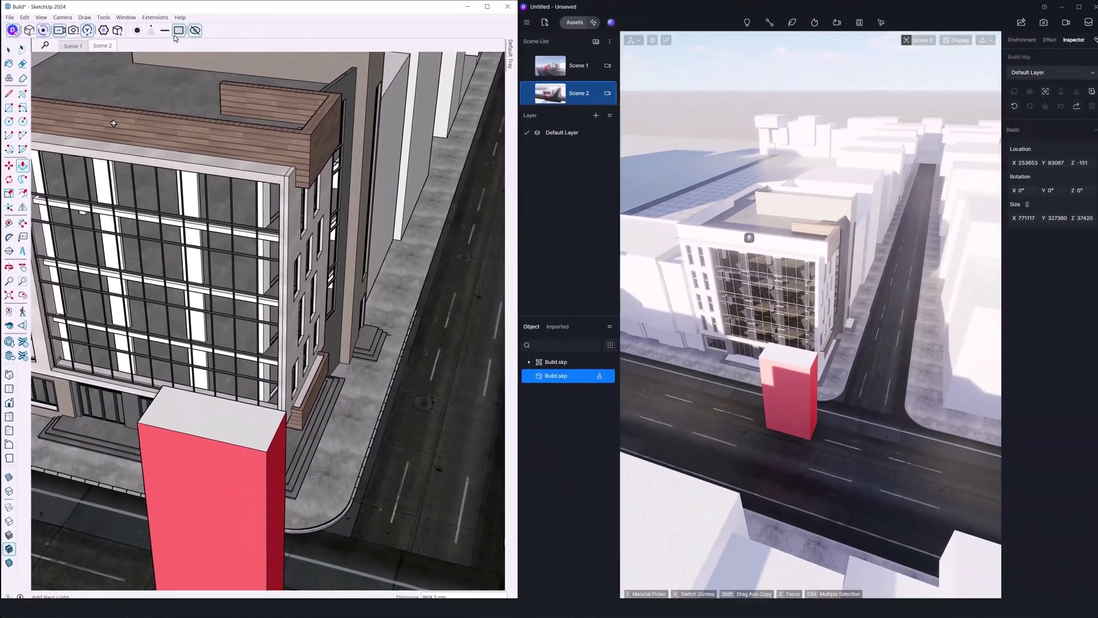
# Step: Browse D5's light types and activate D5 Point Light placement in SketchUp
pyautogui.click(742, 23)
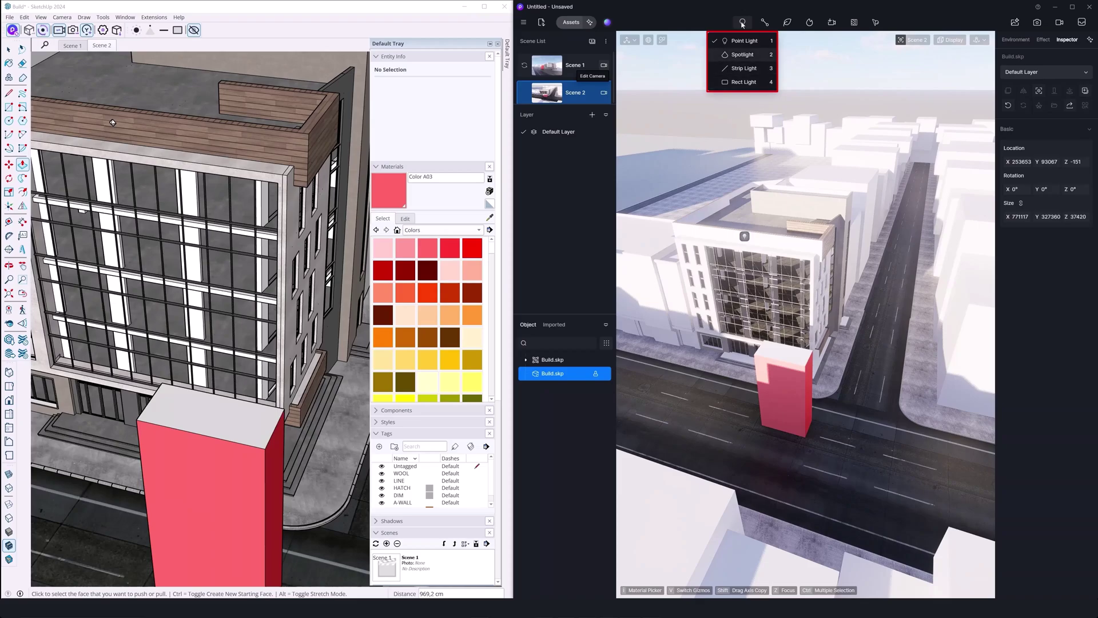
pyautogui.click(137, 32)
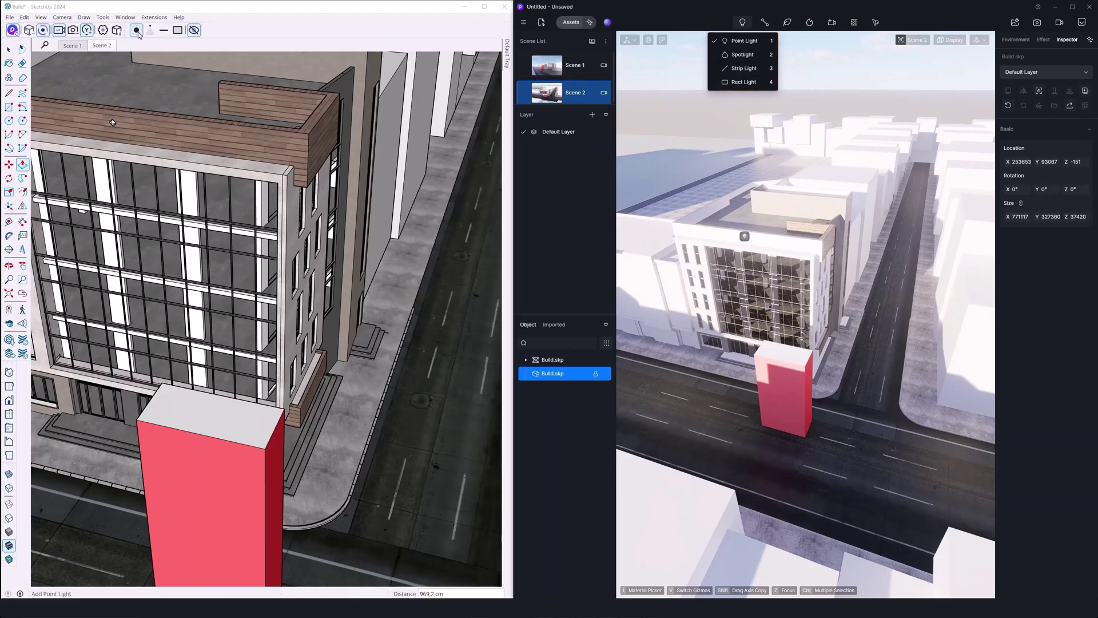
pyautogui.click(137, 31)
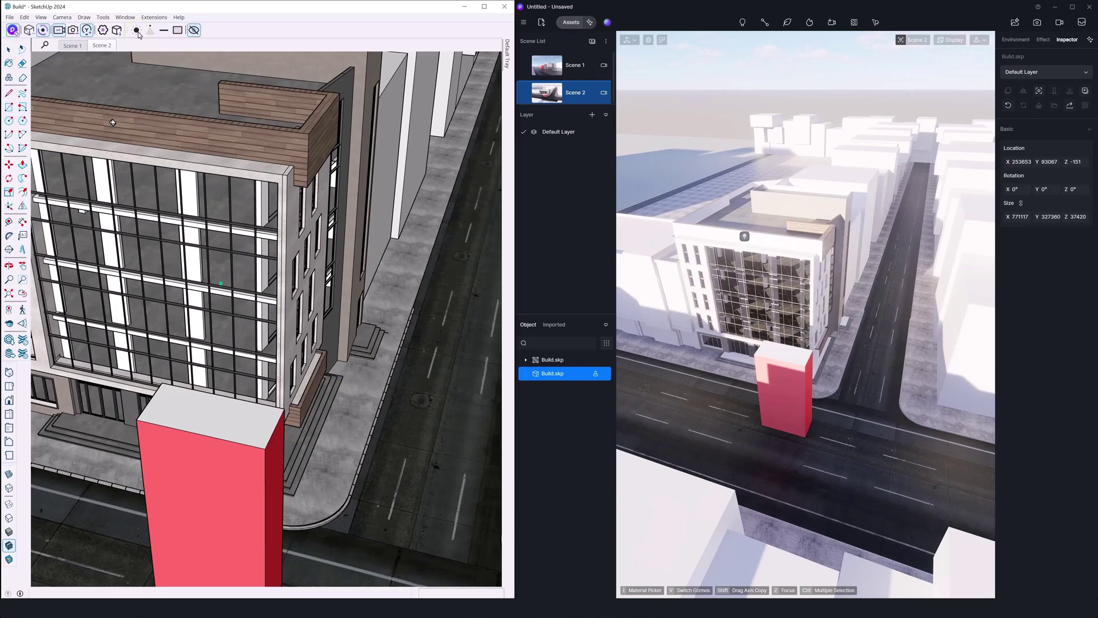
pyautogui.scroll(3, 221, 256)
# Step: Place a point light on the glass facade, then toggle all light markers off and on
pyautogui.click(222, 256)
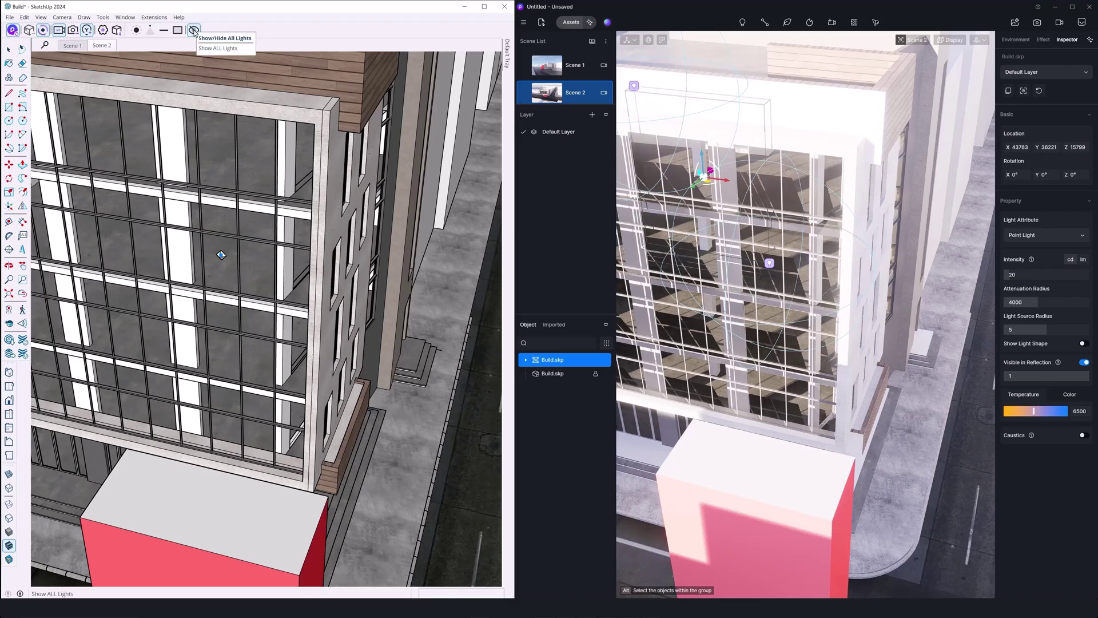
pyautogui.click(195, 32)
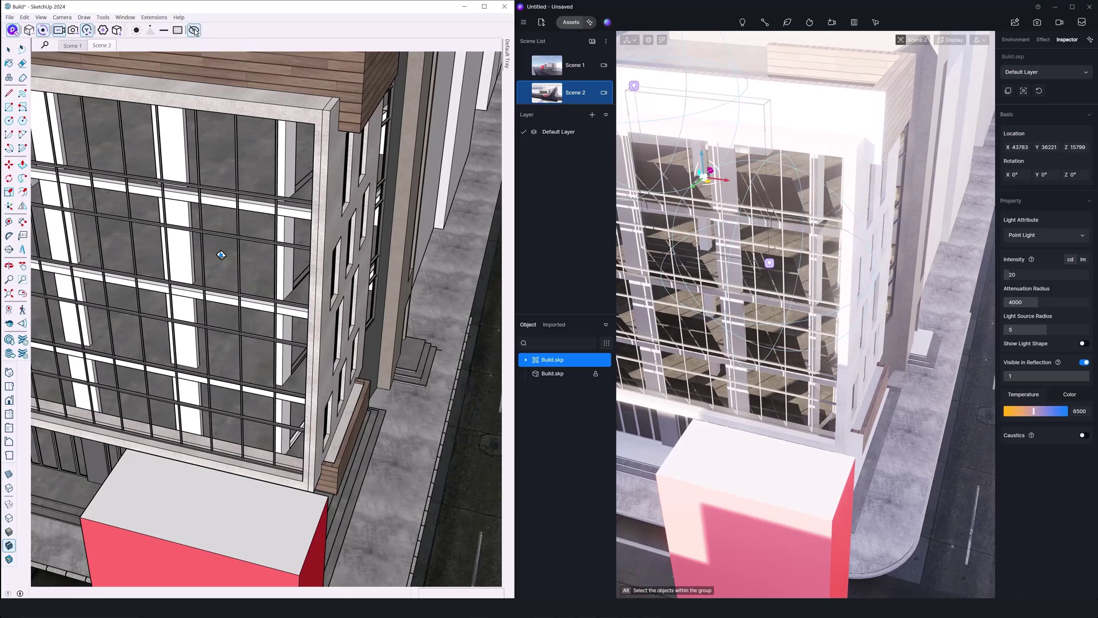
pyautogui.click(195, 32)
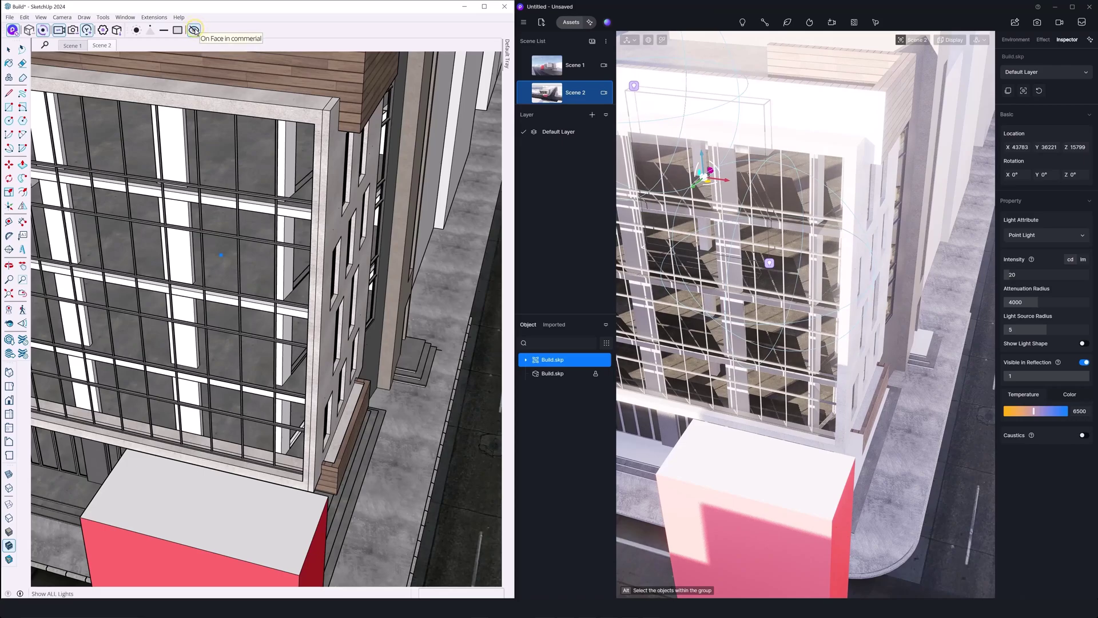
pyautogui.click(194, 32)
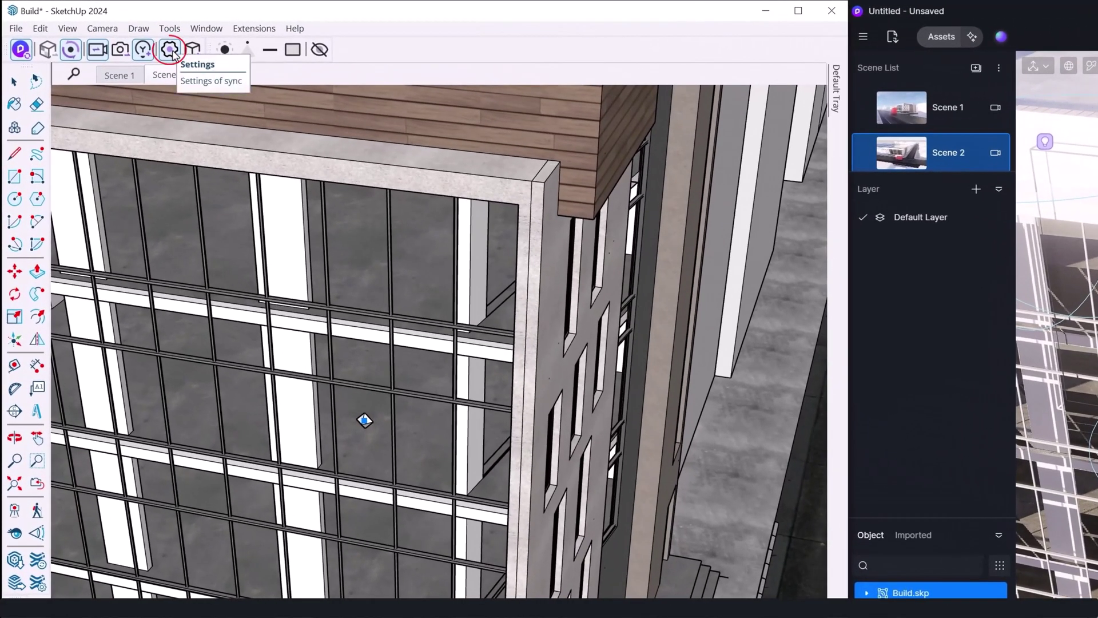
# Step: Open the D5 LiveSync 1.3.0.0035 settings with light component structure set to Sync
pyautogui.click(167, 50)
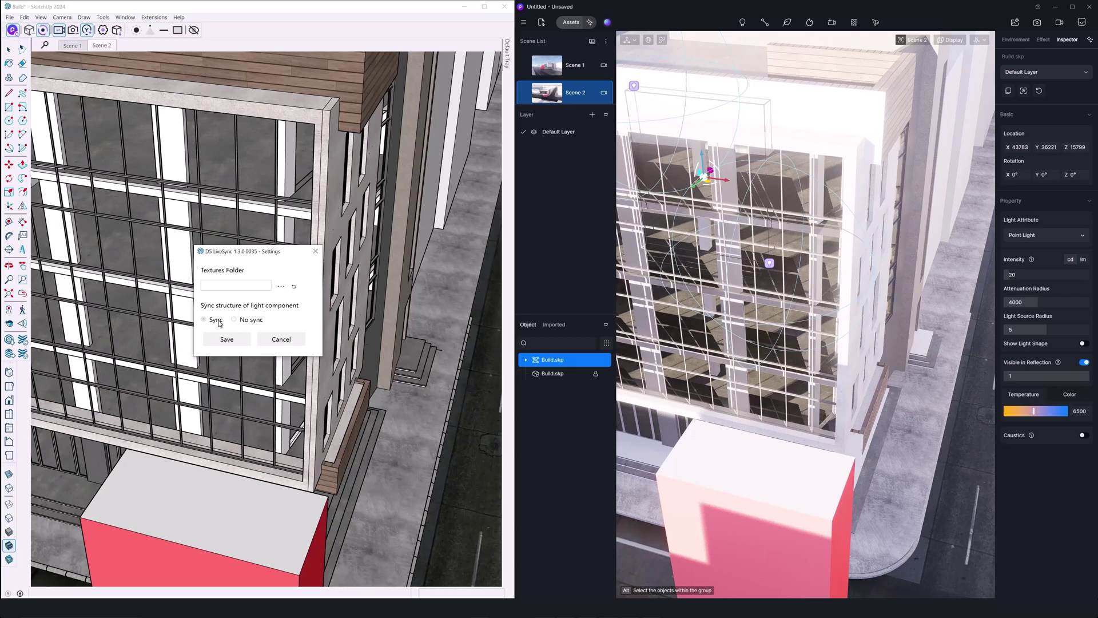
# Step: Close the LiveSync settings unchanged, then view and close the .d5a export settings
pyautogui.click(315, 251)
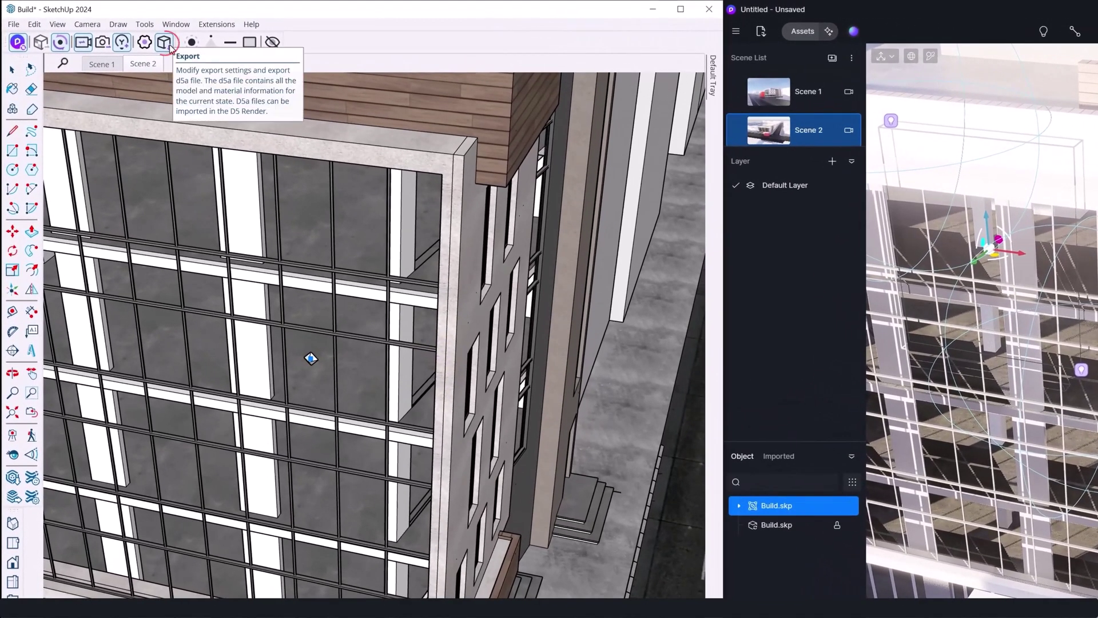
pyautogui.click(165, 43)
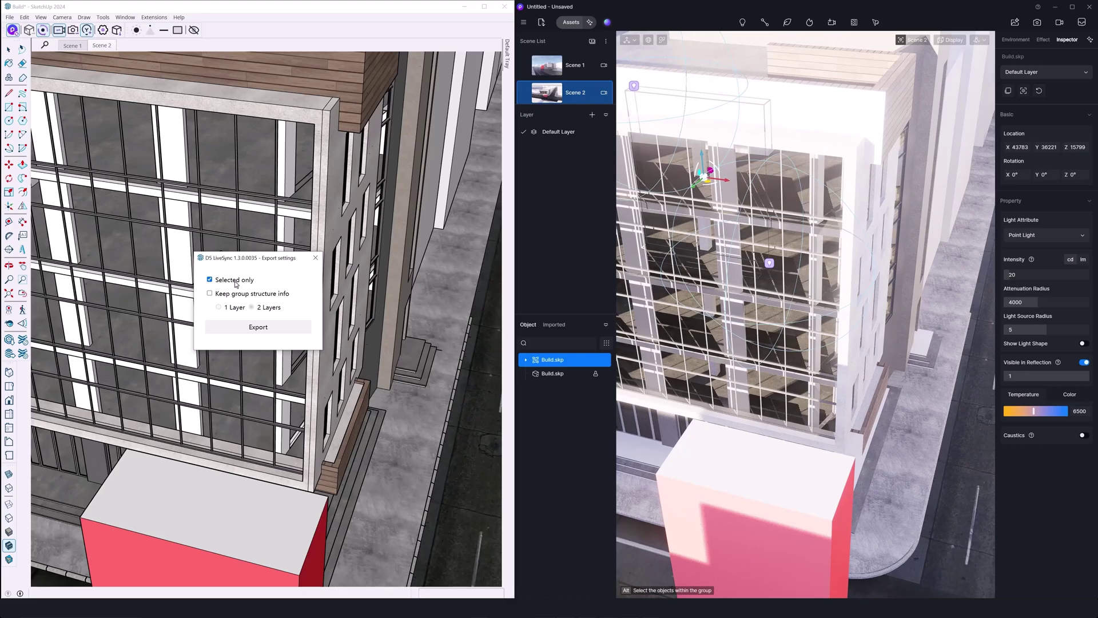
pyautogui.click(315, 258)
# Step: Select the red box and reopen the D5 export settings with Selected only checked
pyautogui.moveTo(311, 256); pyautogui.dragTo(200, 321, button='middle')
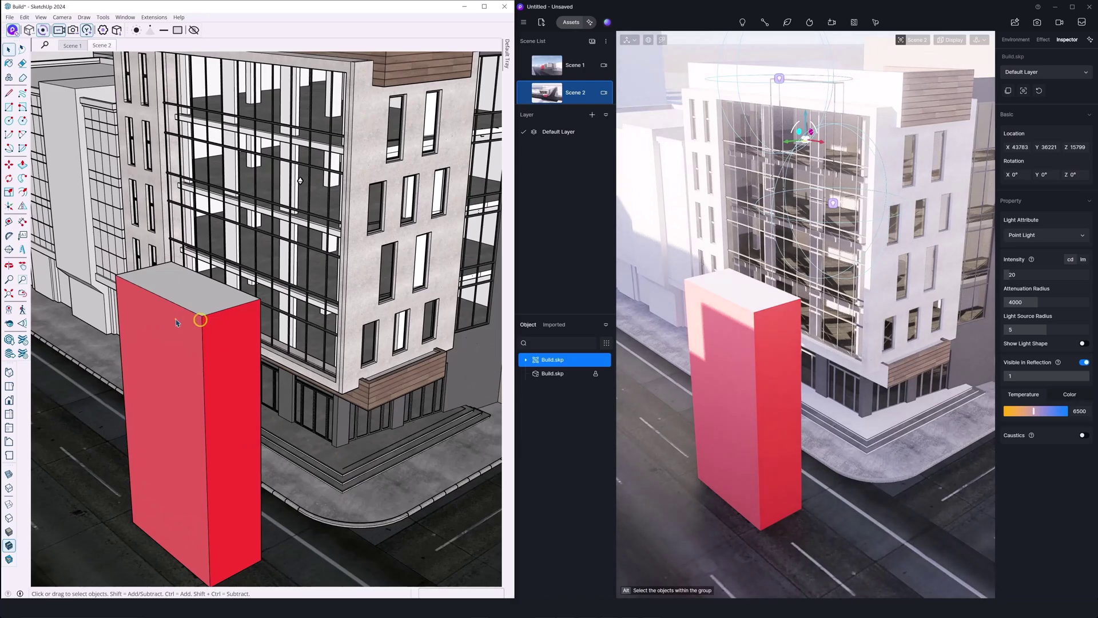
pyautogui.click(176, 322)
pyautogui.rightClick(177, 313)
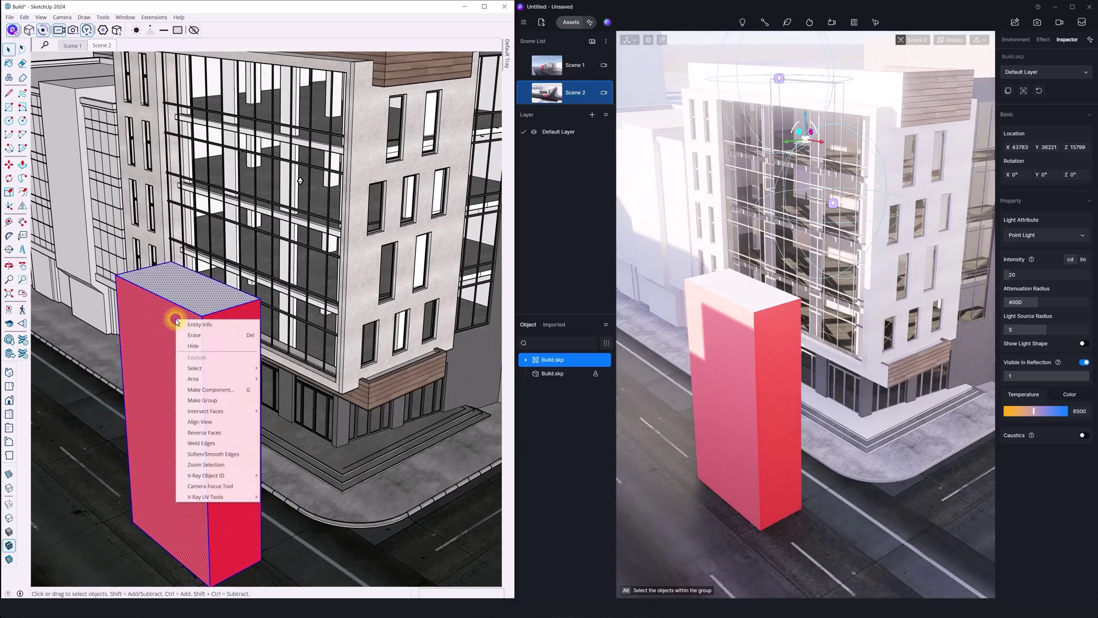
pyautogui.click(233, 403)
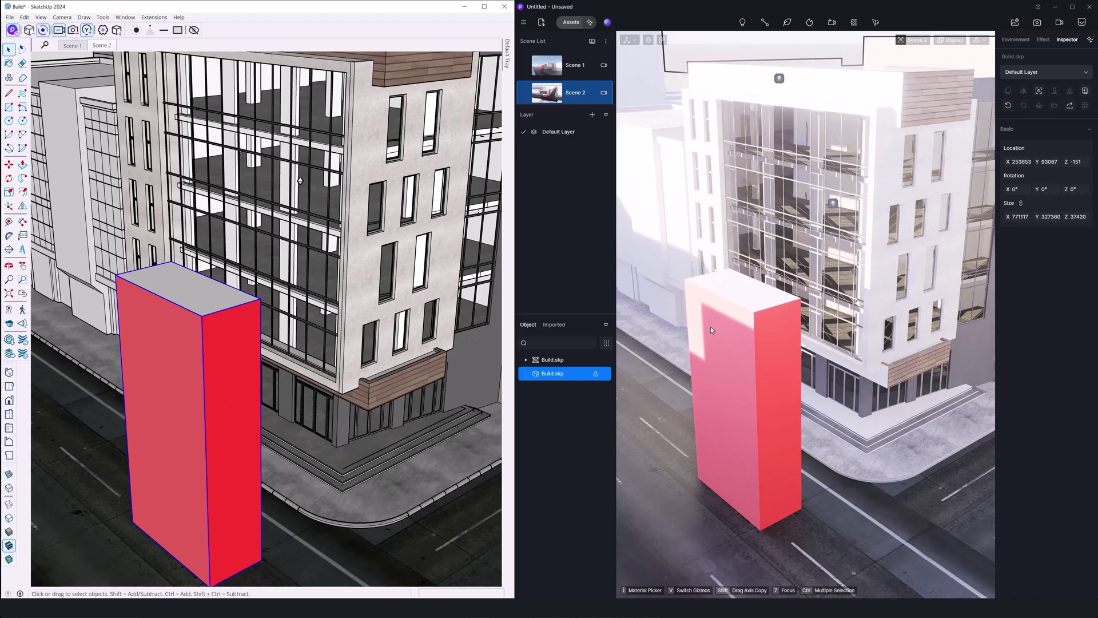
pyautogui.click(116, 31)
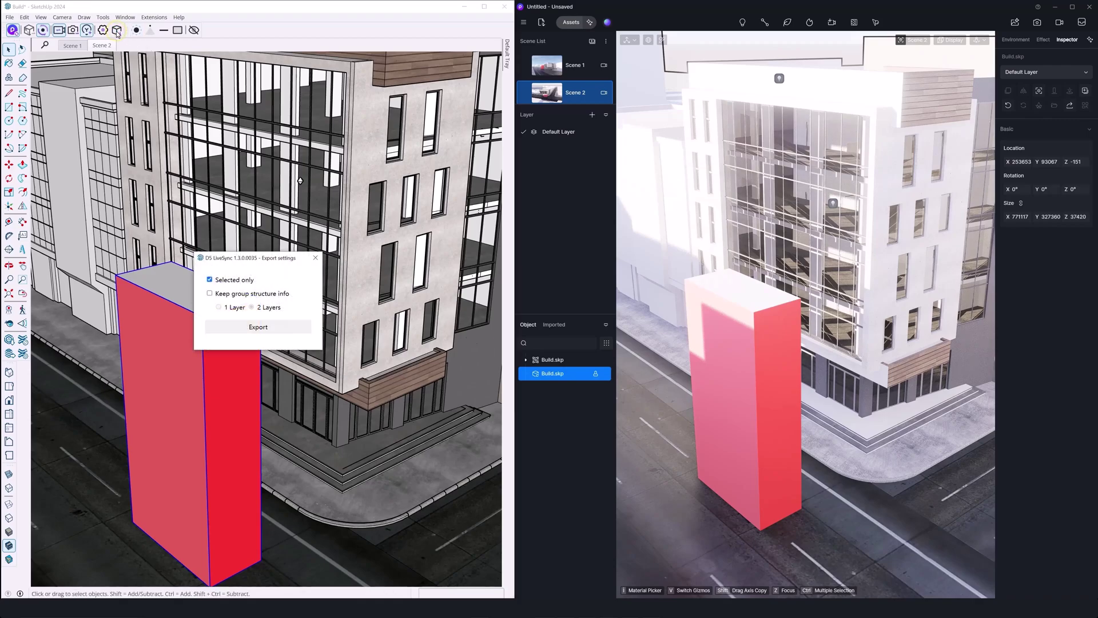
# Step: Export the selected red box to the Desktop (Masaüstü) as 'box' and confirm completion
pyautogui.click(260, 330)
pyautogui.click(261, 331)
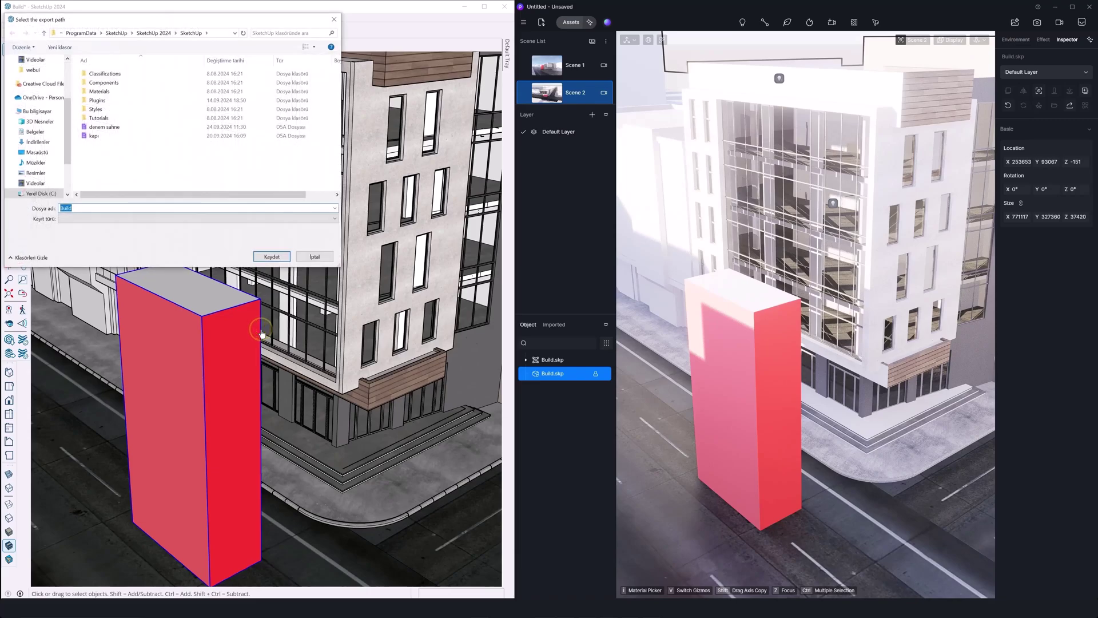
pyautogui.write('b')
pyautogui.write('ox')
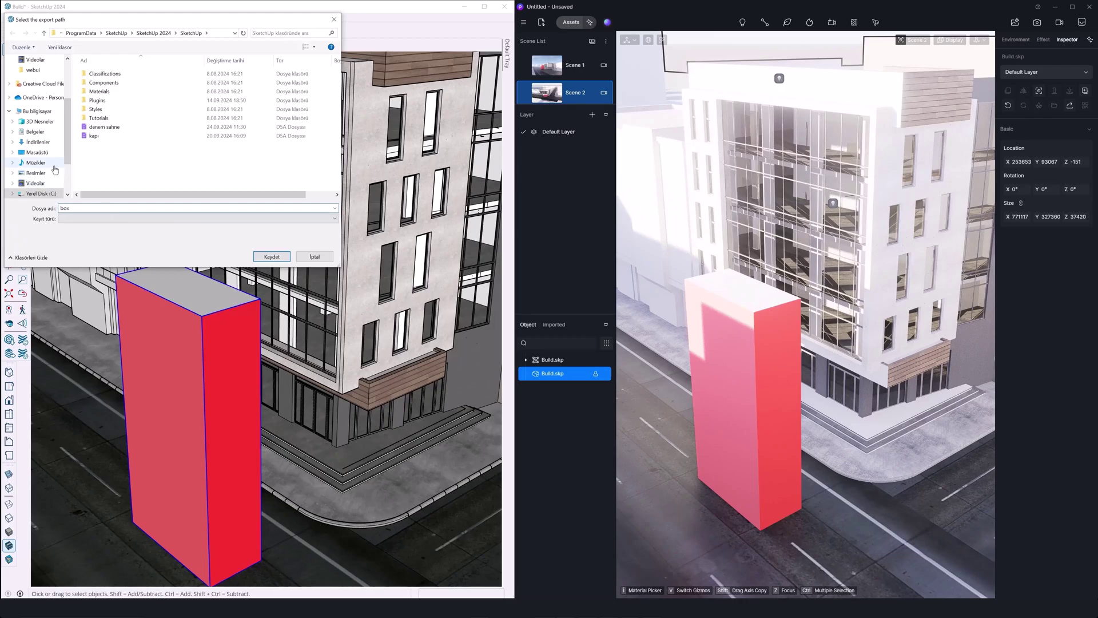
pyautogui.click(37, 152)
pyautogui.click(273, 256)
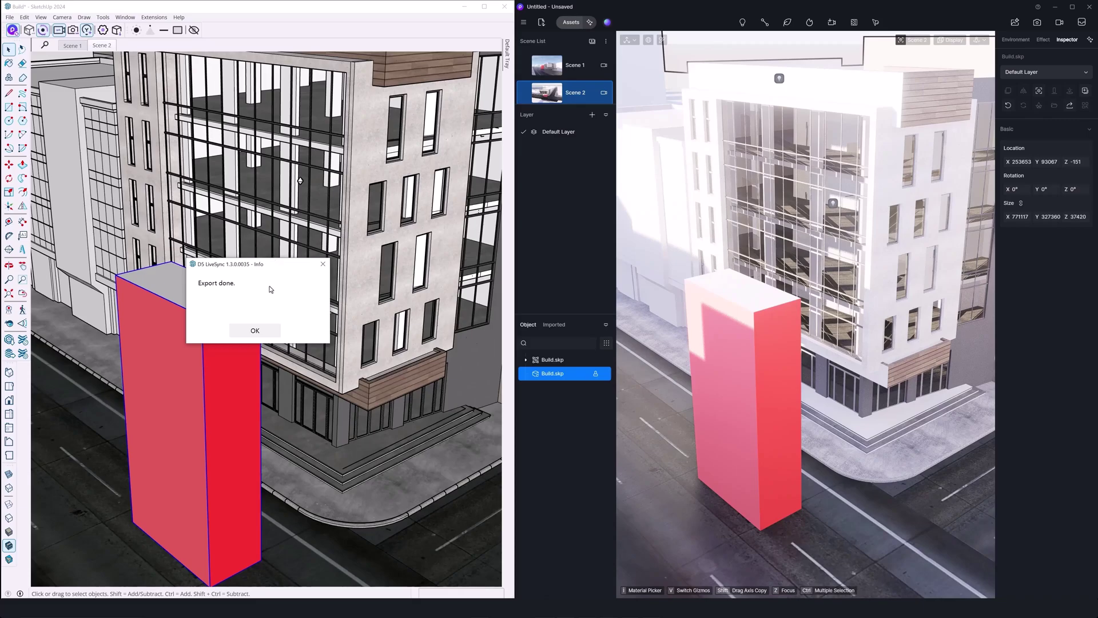
pyautogui.click(264, 333)
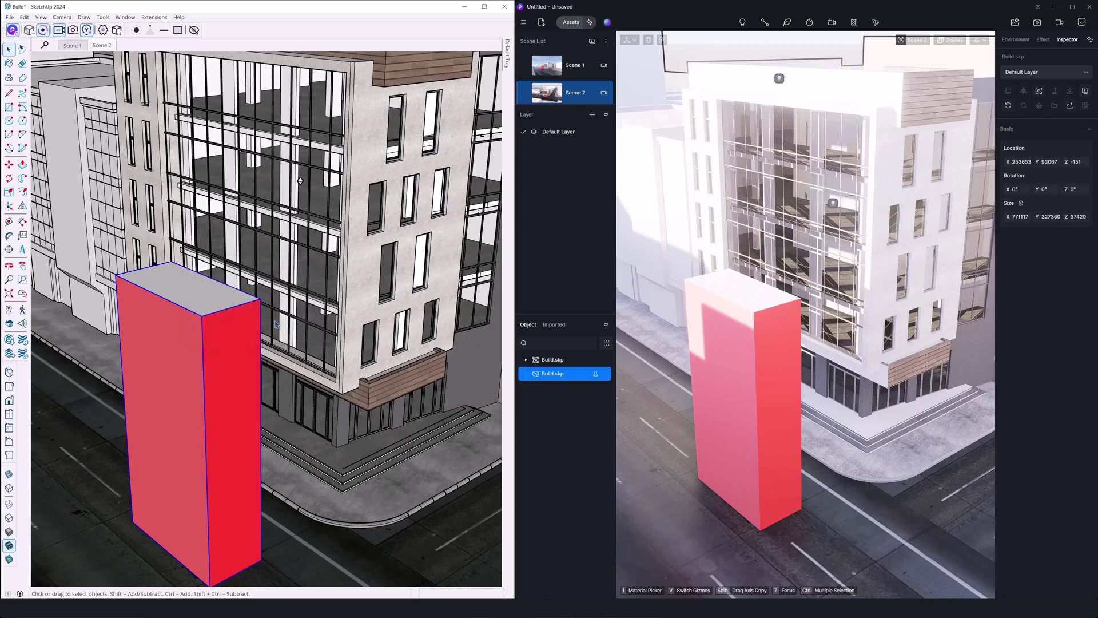
# Step: Import box.d5a from the desktop into D5 and pick it from the Imported list
pyautogui.click(545, 25)
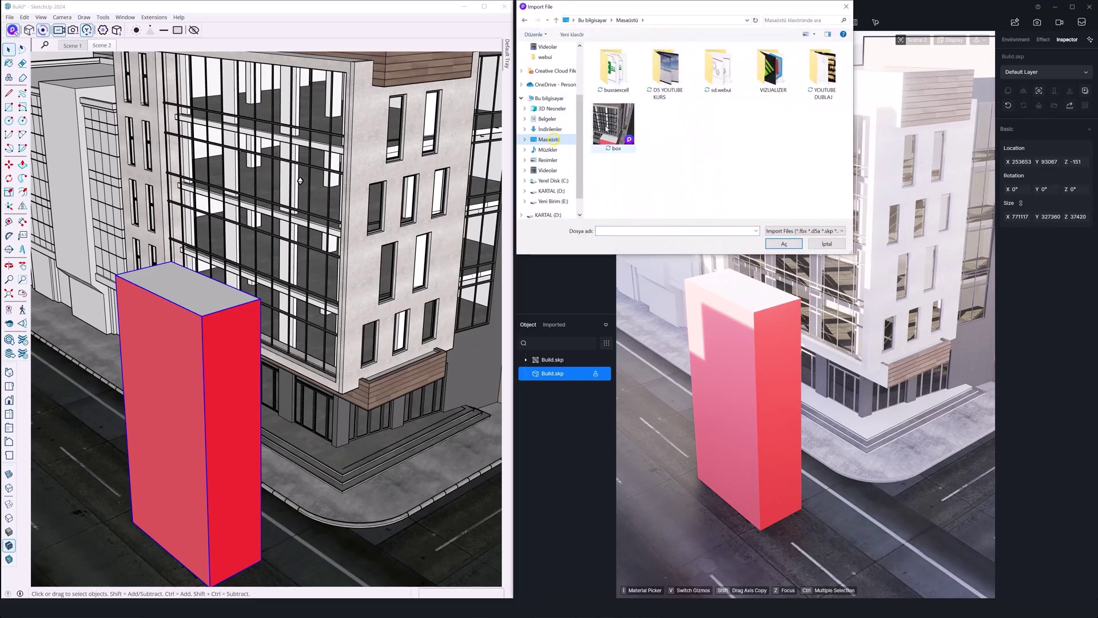
pyautogui.click(624, 121)
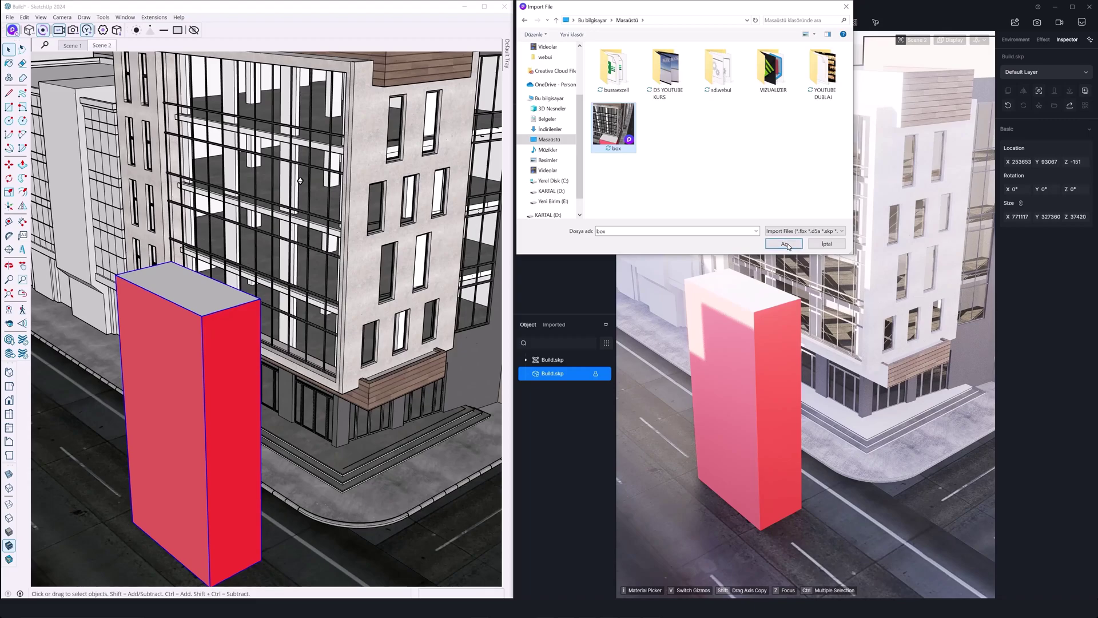
pyautogui.click(791, 246)
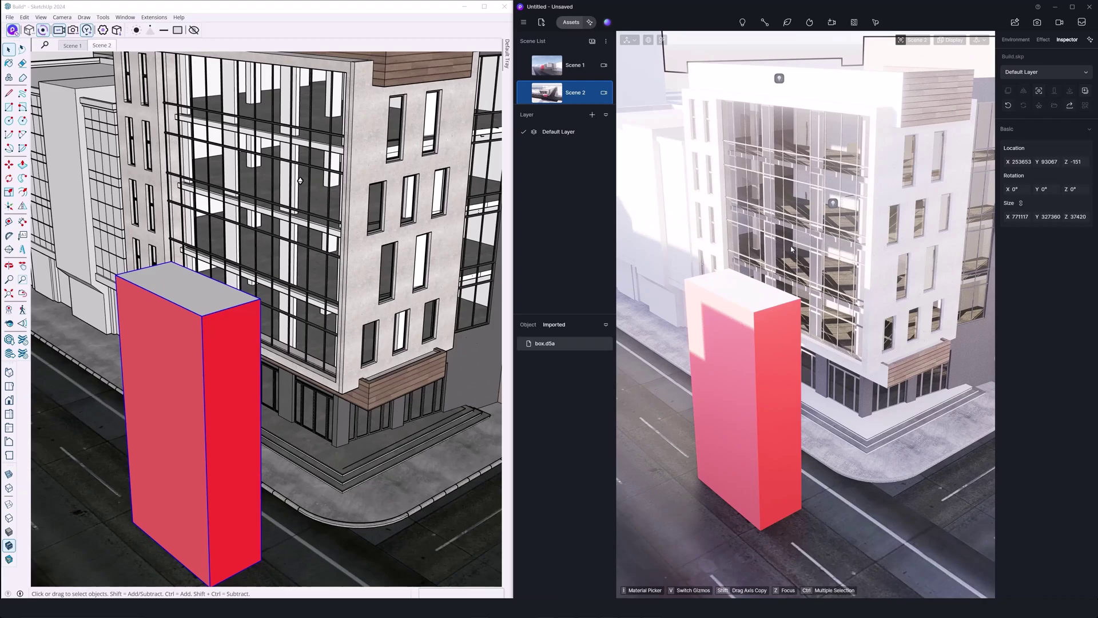
pyautogui.click(563, 345)
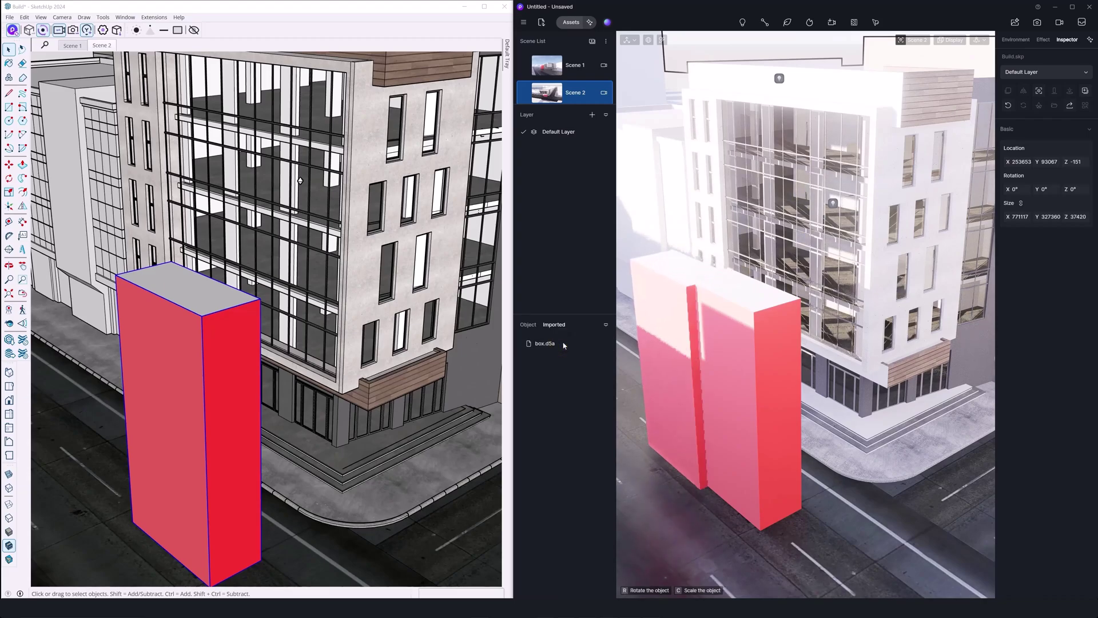
# Step: Drop the imported box into the D5 scene beside the synced red box
pyautogui.click(874, 536)
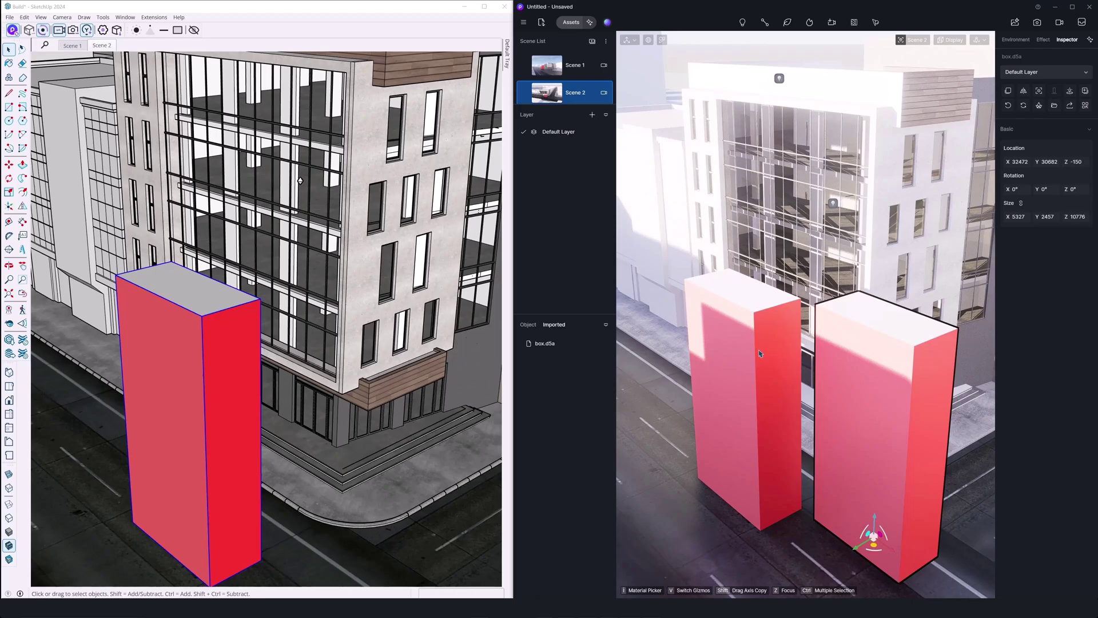
pyautogui.click(730, 340)
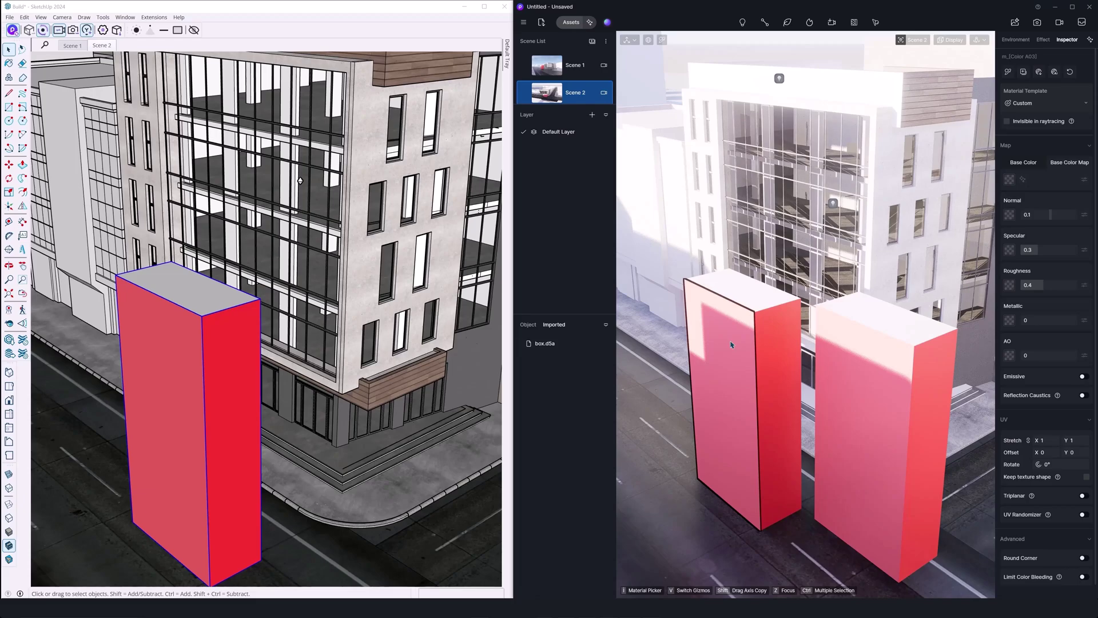
pyautogui.click(898, 440)
# Step: Move the imported box just left of the synced box and scale it to 4961 × 2288 × 10036
pyautogui.moveTo(897, 438); pyautogui.dragTo(728, 437)
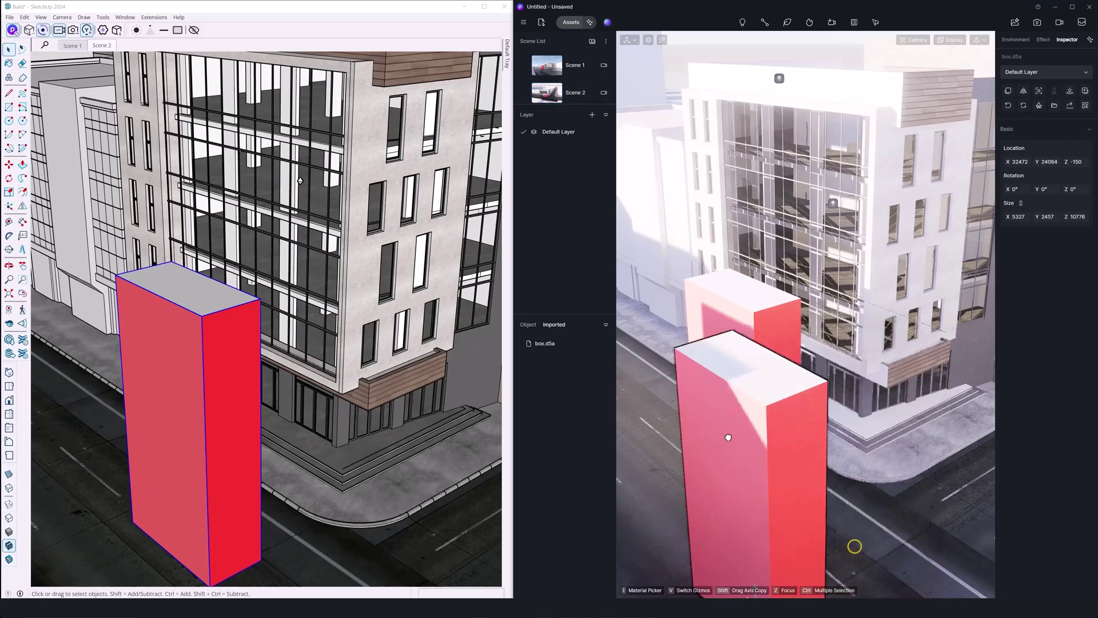
pyautogui.hotkey('ctrl', 'z')
pyautogui.moveTo(863, 526)
pyautogui.mouseDown()
pyautogui.moveTo(785, 448)
pyautogui.moveTo(661, 491)
pyautogui.mouseUp()
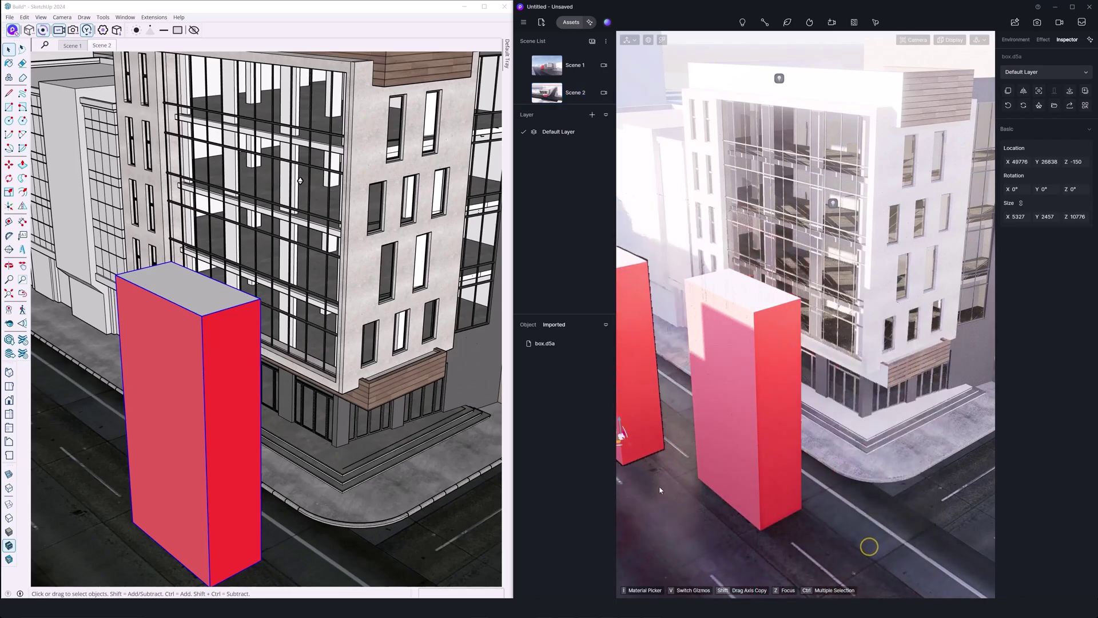
pyautogui.hotkey('ctrl', 'z')
pyautogui.moveTo(768, 380); pyautogui.dragTo(666, 424)
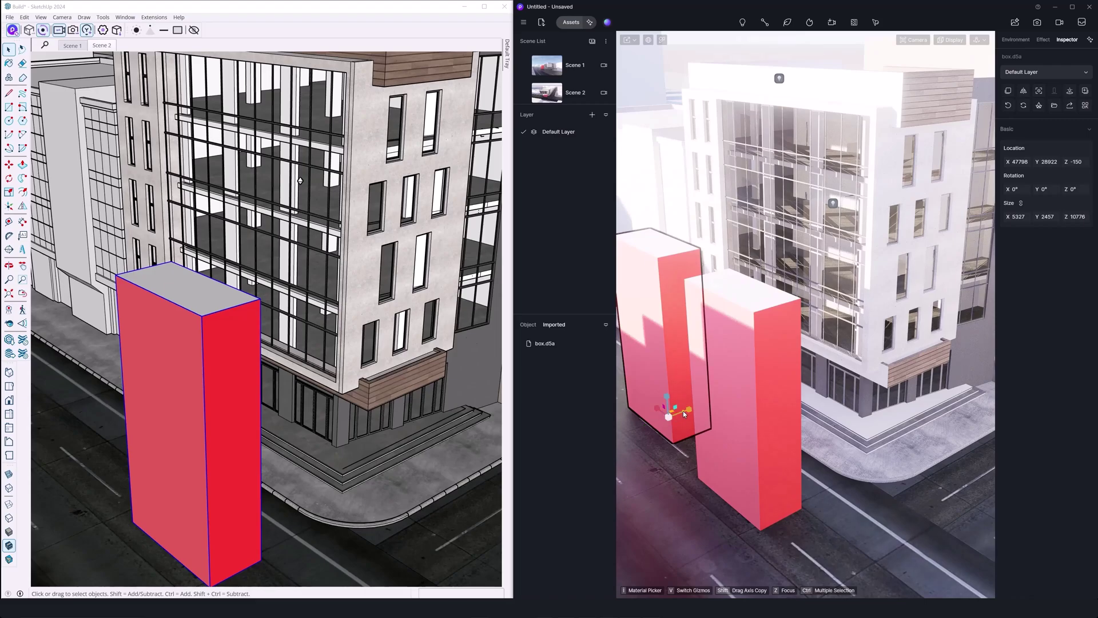
pyautogui.moveTo(666, 422); pyautogui.dragTo(679, 411)
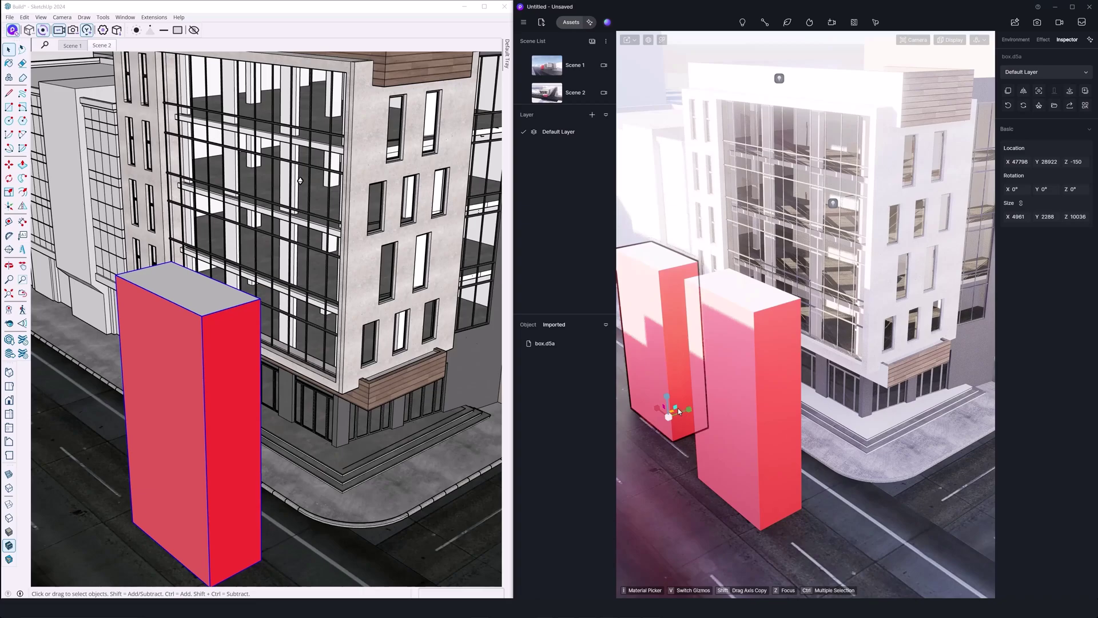
pyautogui.click(117, 30)
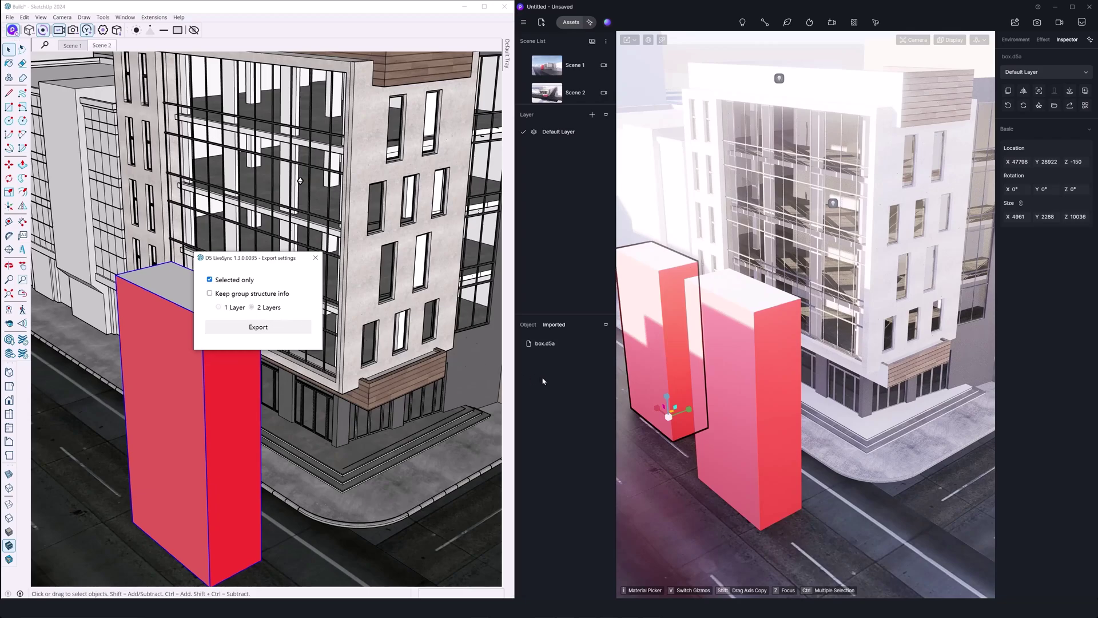
pyautogui.click(223, 294)
pyautogui.click(209, 293)
pyautogui.click(318, 259)
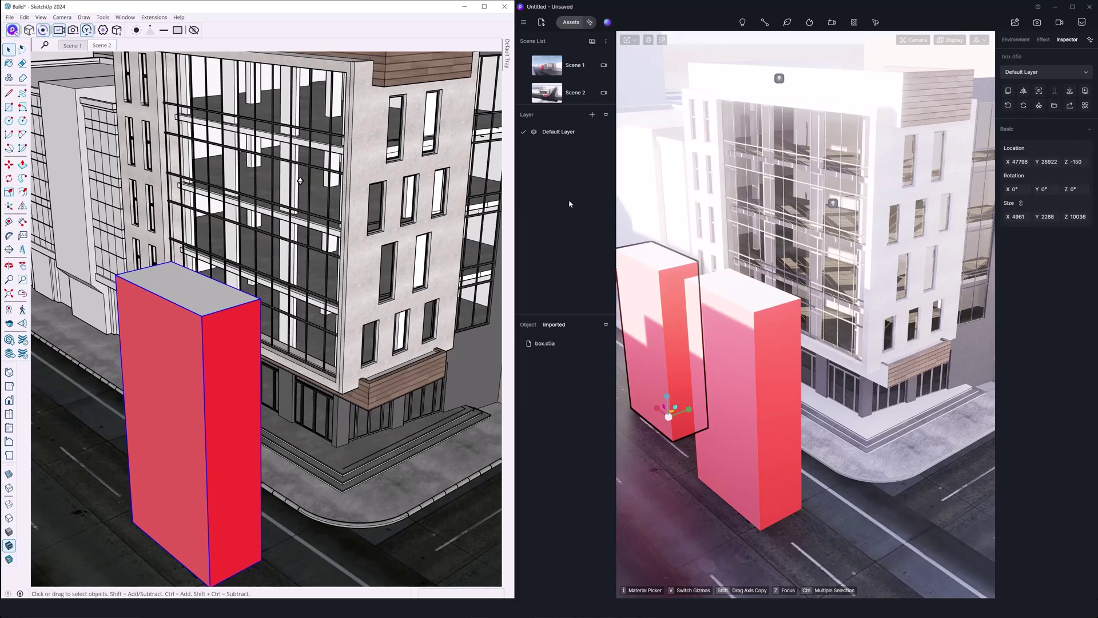